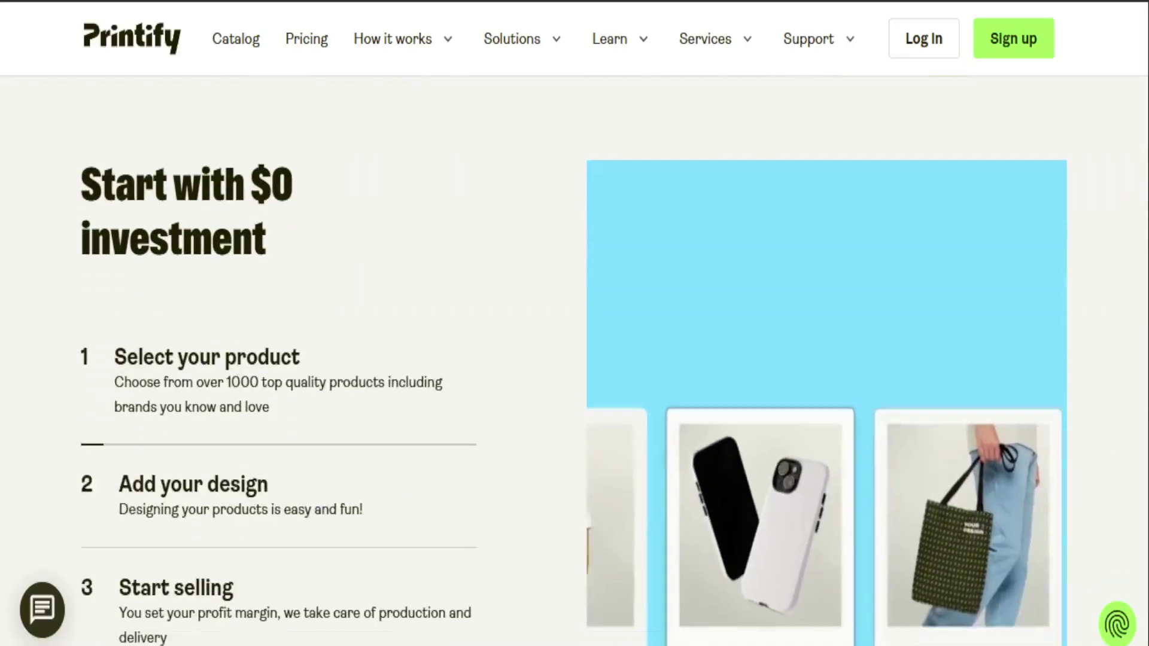
- Look over the Printify home page, then open the product catalog and browse its popular categories and products
scroll(575, 360, "down", 4)
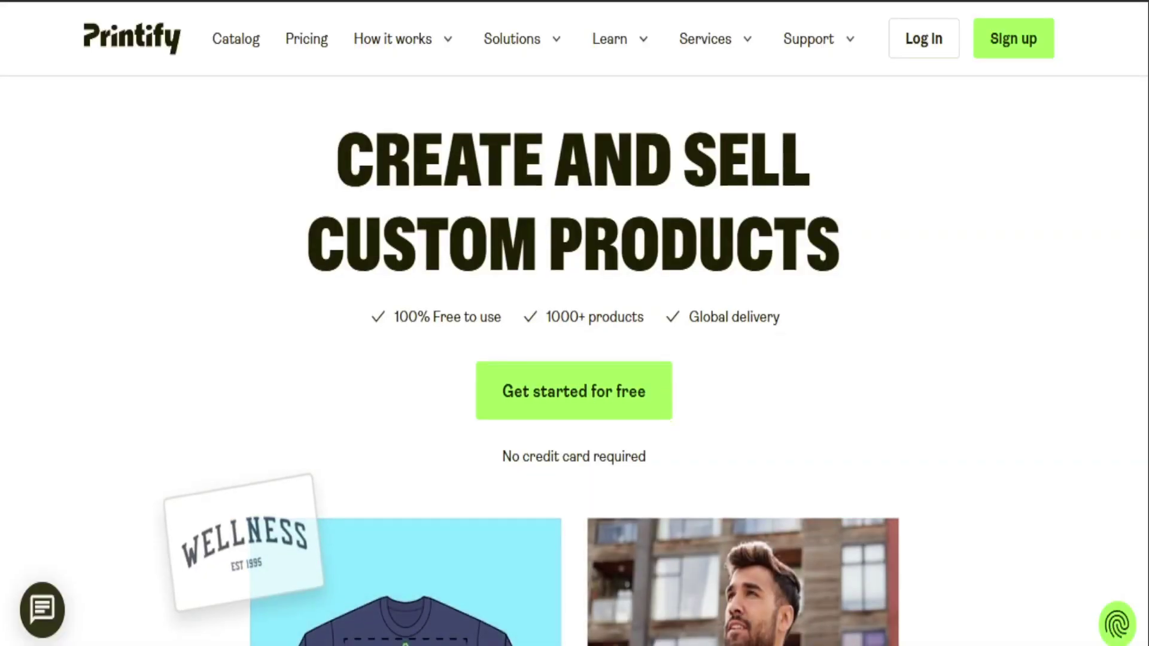
scroll(574, 359, "down", 10)
scroll(575, 359, "down", 15)
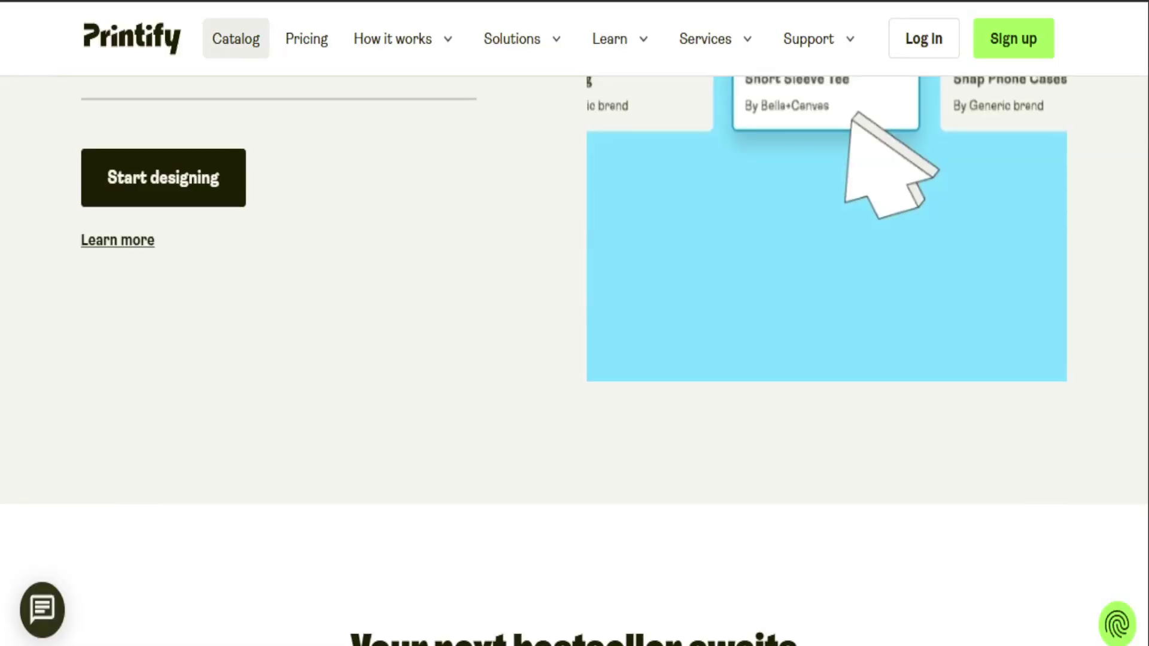
left_click(235, 39)
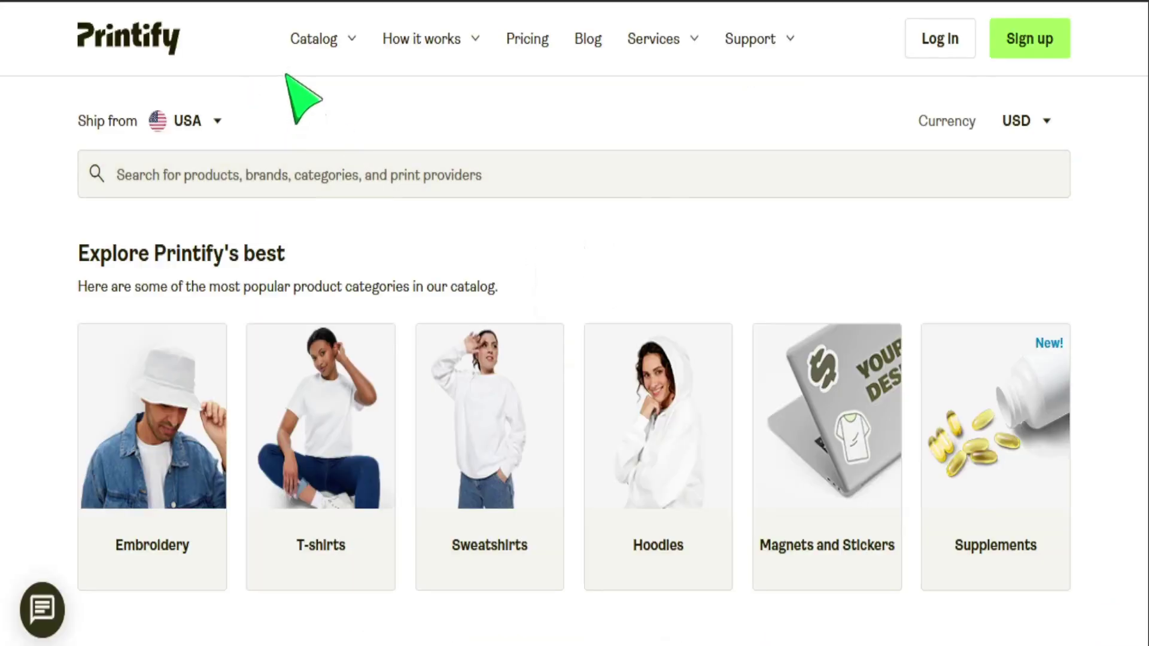
mouse_move(332, 42)
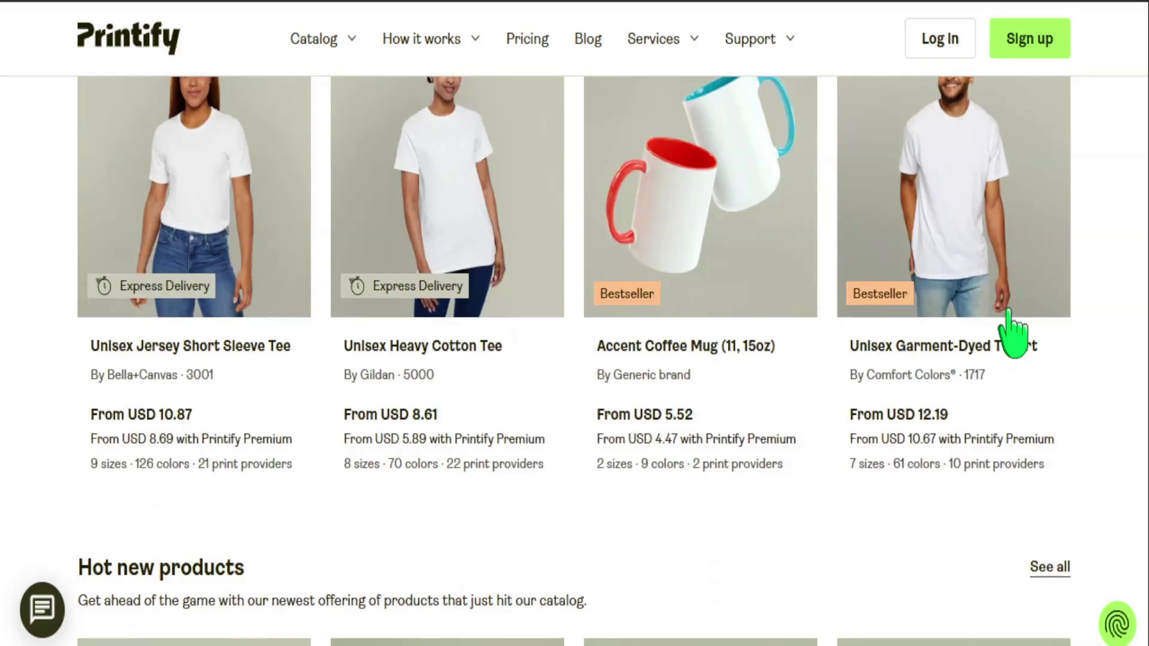
scroll(1011, 333, "up", 5)
scroll(1011, 333, "up", 6)
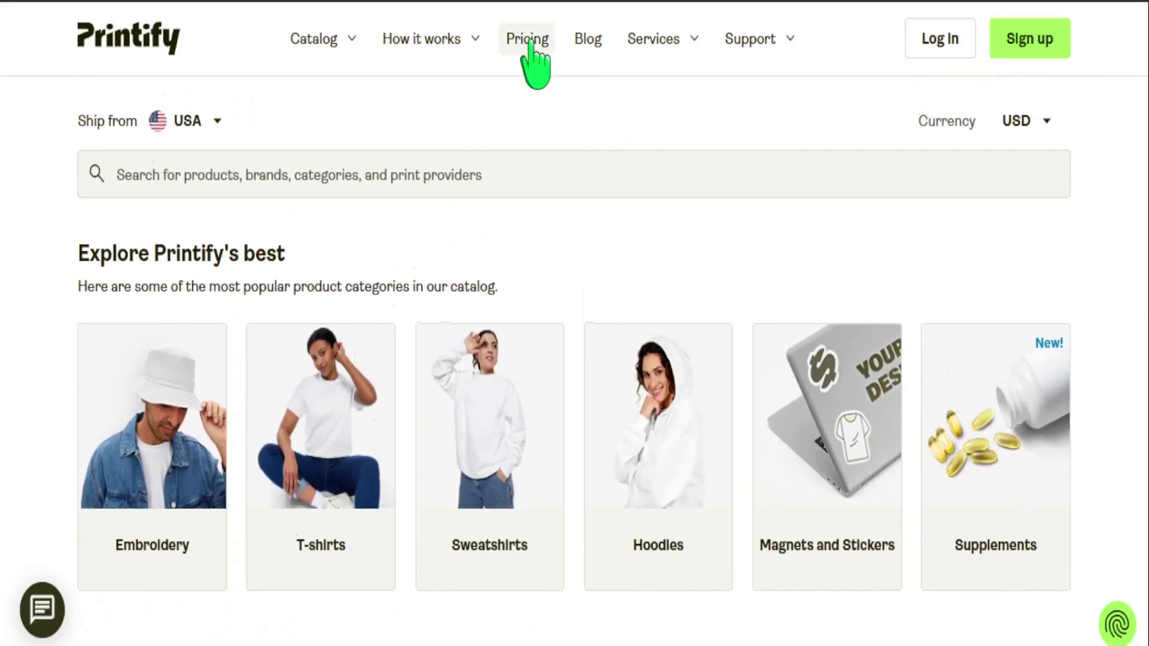
- Open the pricing page and compare the Free, Premium and Enterprise plans
left_click(532, 45)
scroll(587, 310, "down", 7)
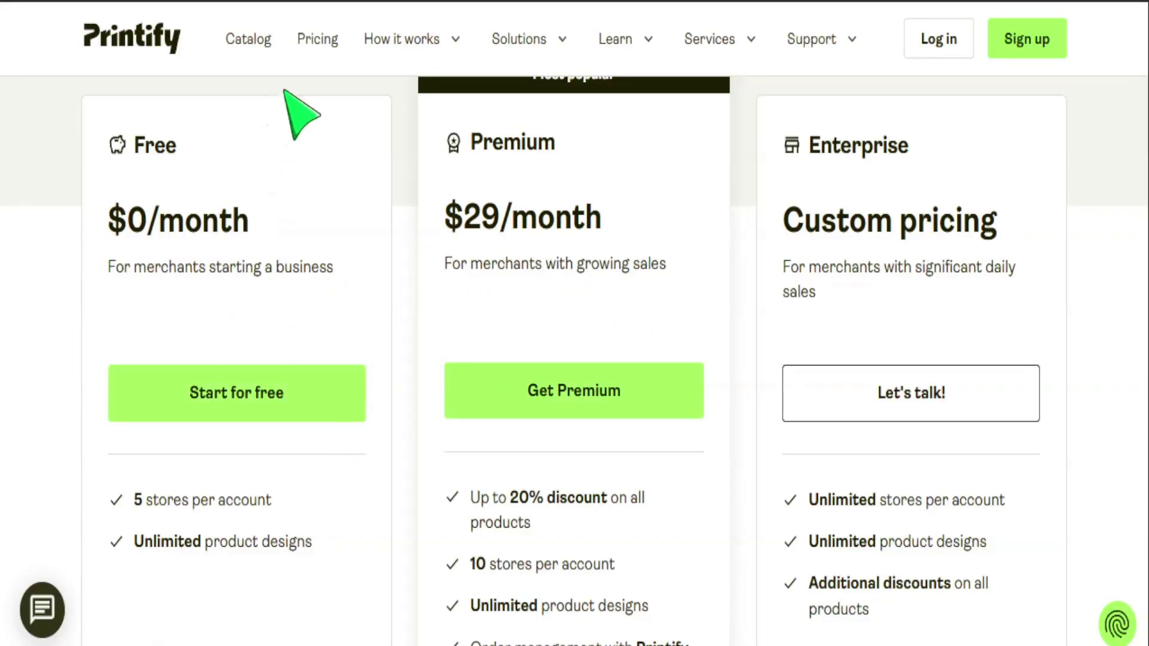
left_click(409, 42)
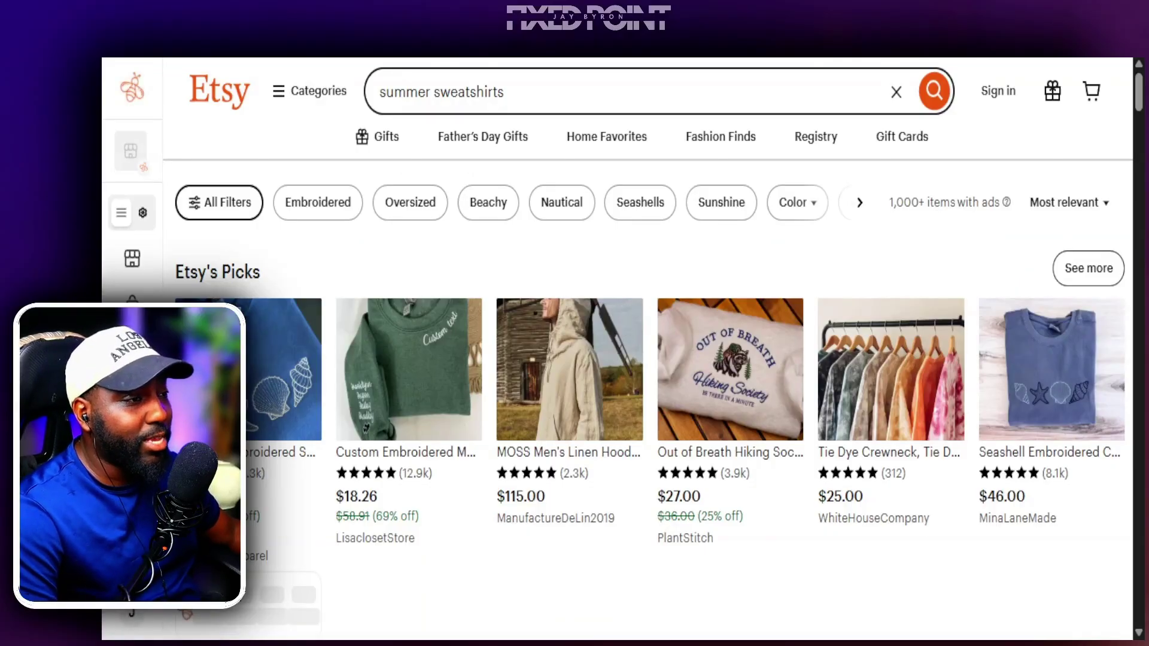
- Switch to Etsy and examine the summer sweatshirts listings for design styles, prices, monthly sales and conversion rates
scroll(599, 335, "down", 4)
scroll(623, 335, "down", 8)
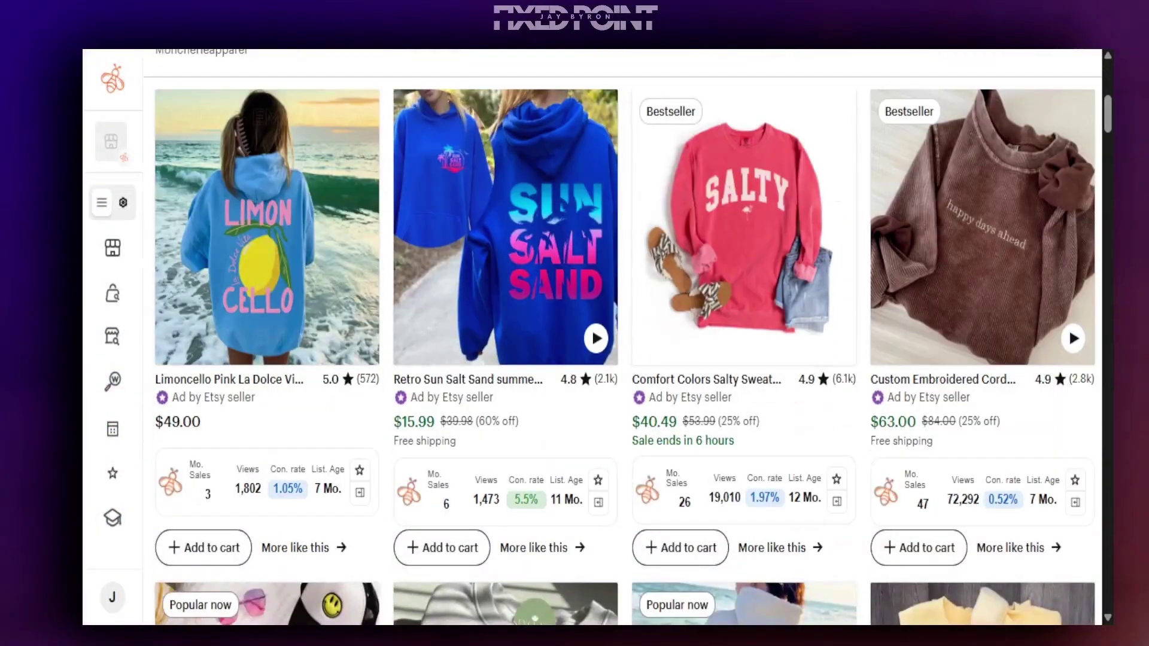
scroll(623, 335, "down", 5)
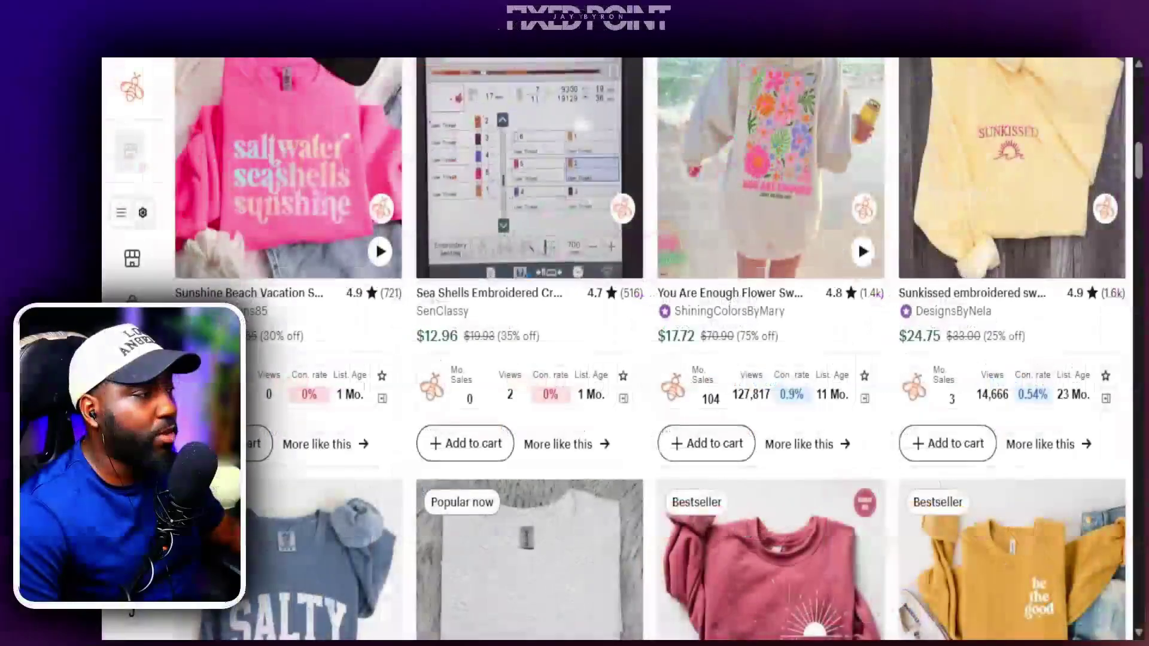
scroll(599, 335, "down", 2)
scroll(622, 347, "down", 2)
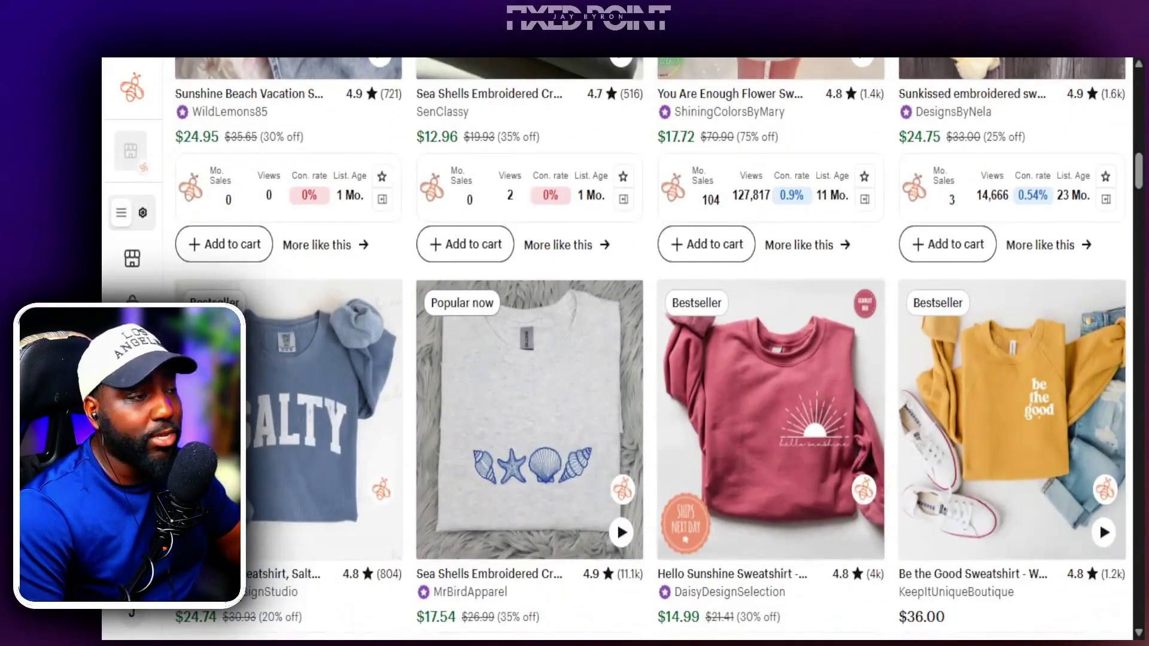
scroll(623, 348, "down", 3)
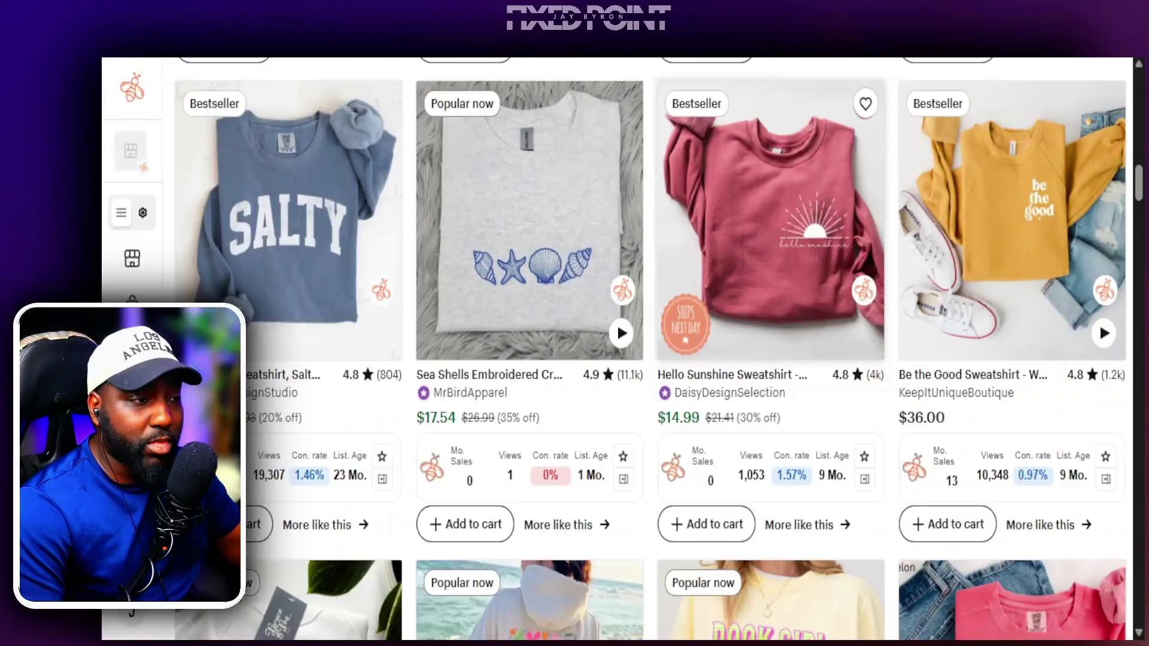
scroll(623, 347, "down", 9)
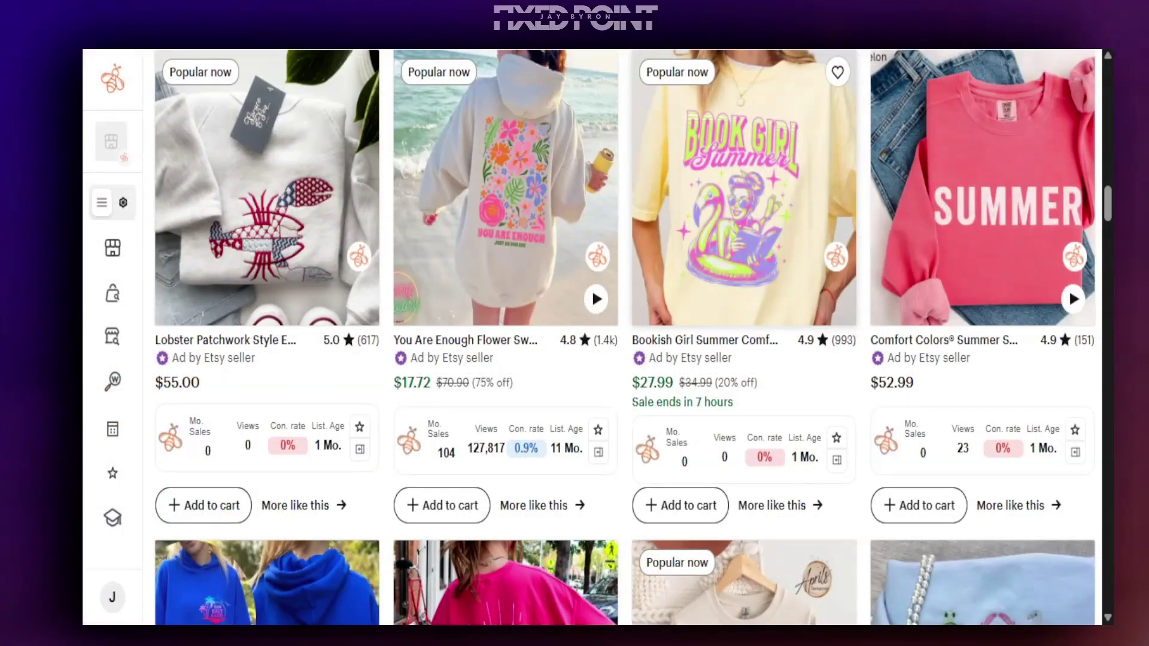
scroll(744, 240, "down", 8)
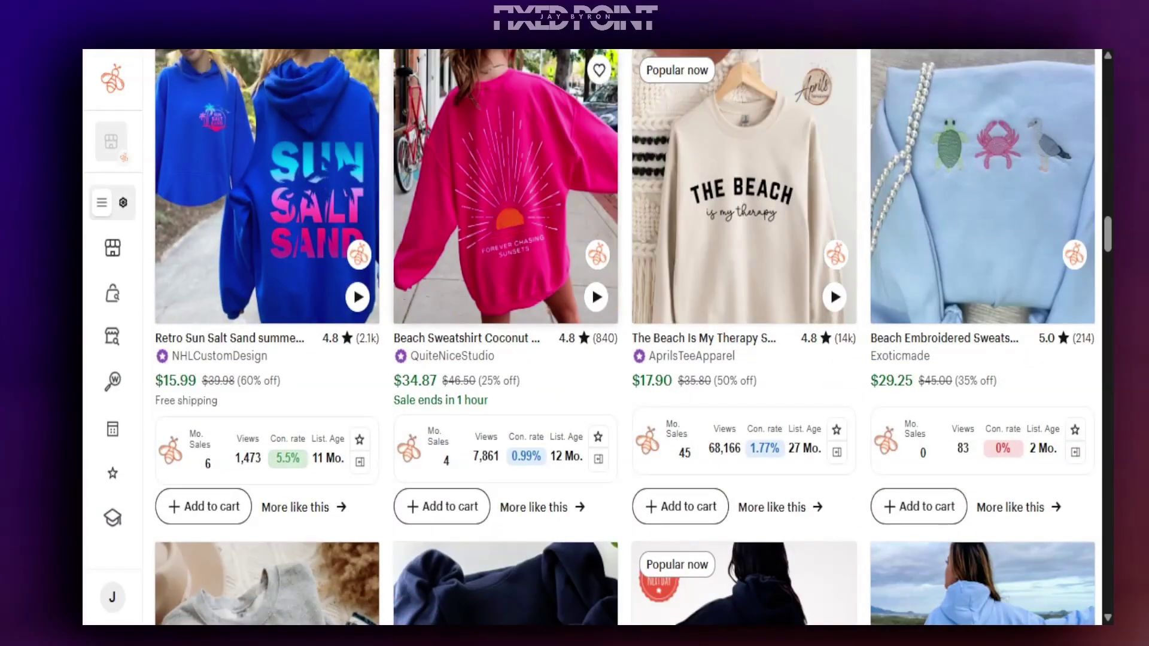
scroll(624, 335, "down", 5)
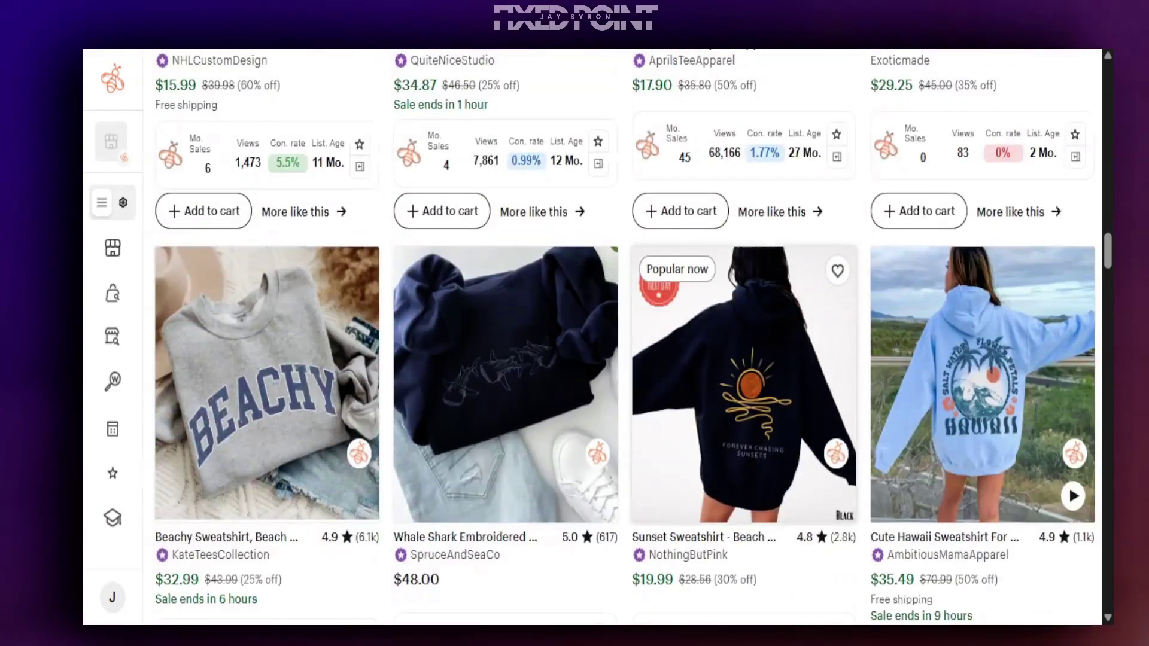
scroll(625, 335, "down", 11)
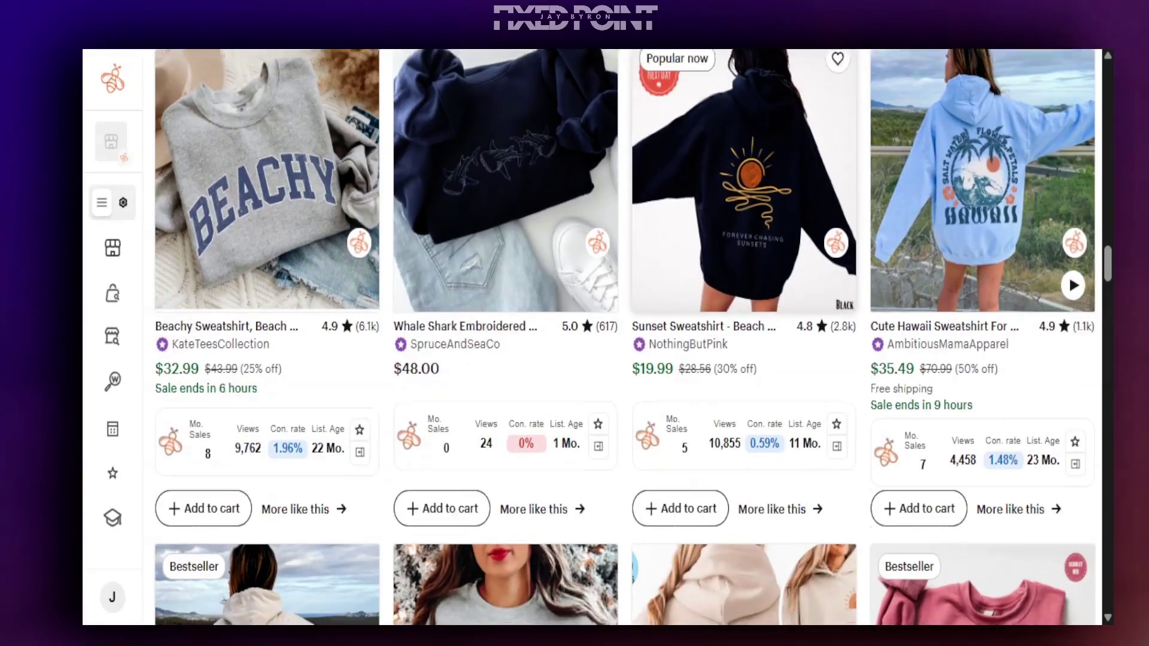
scroll(624, 336, "down", 4)
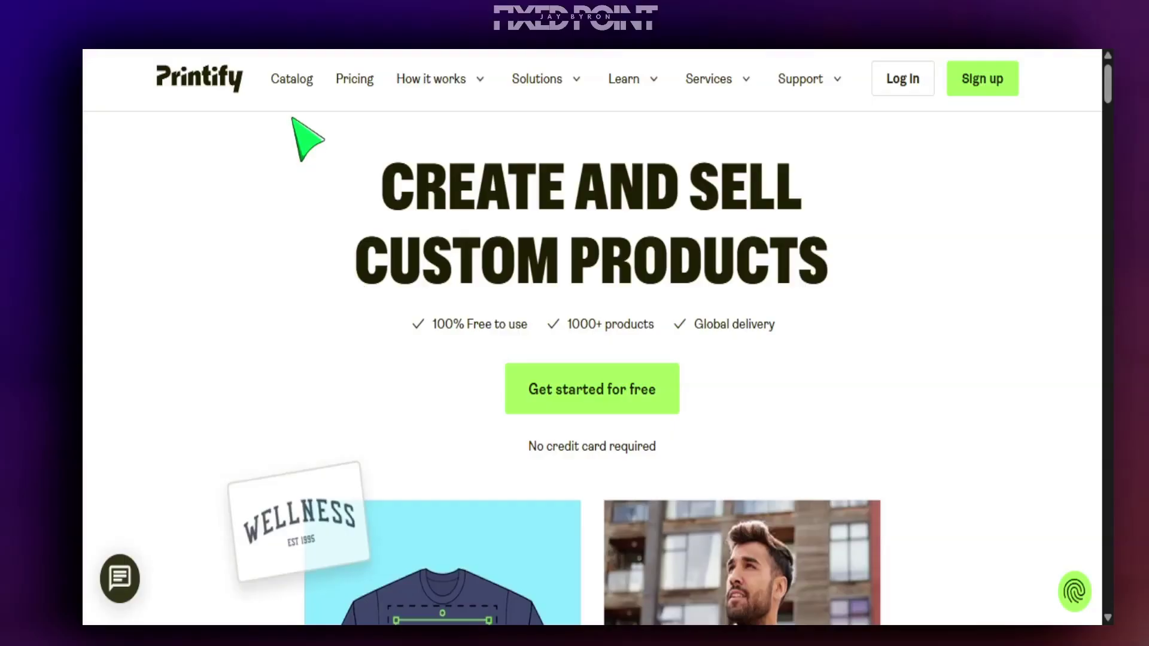
- Switch to Printify and open the Gildan 18000 Unisex Heavy Blend Crewneck Sweatshirt from the women's sweatshirts in the catalog
left_click(294, 80)
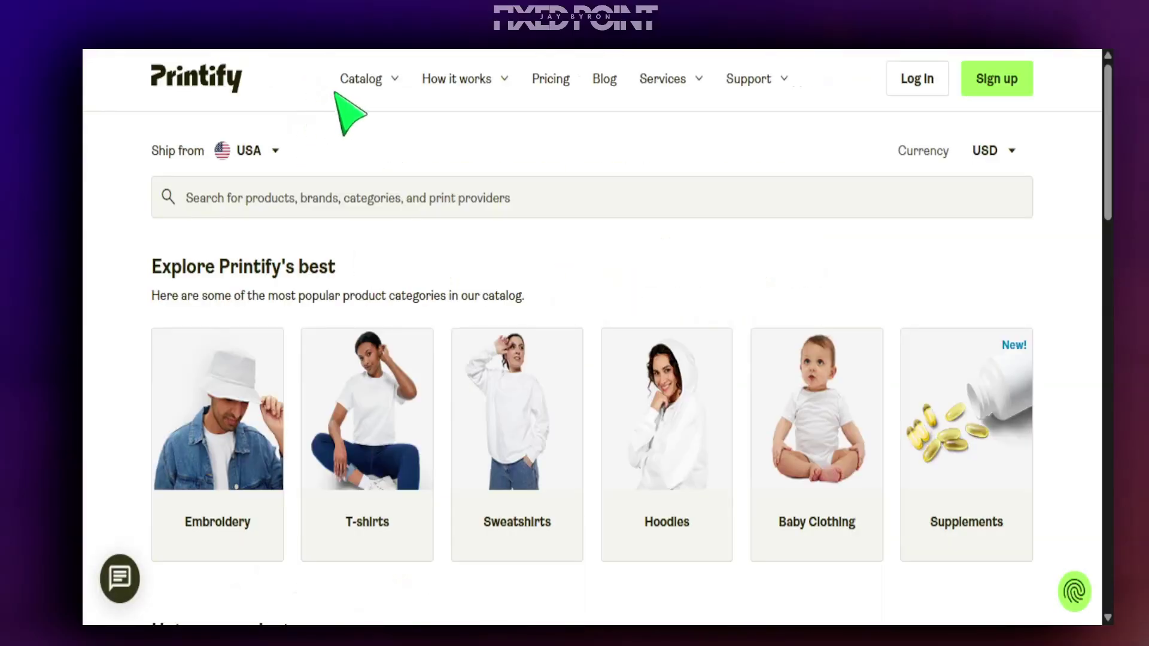
mouse_move(359, 91)
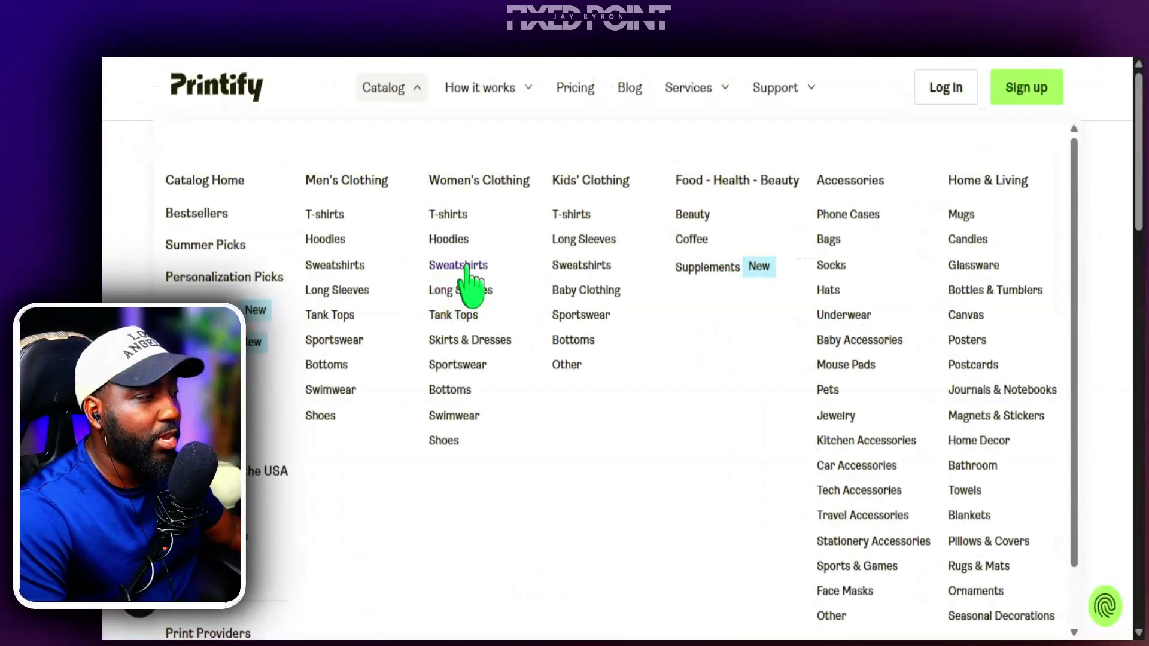
left_click(435, 254)
scroll(469, 385, "down", 7)
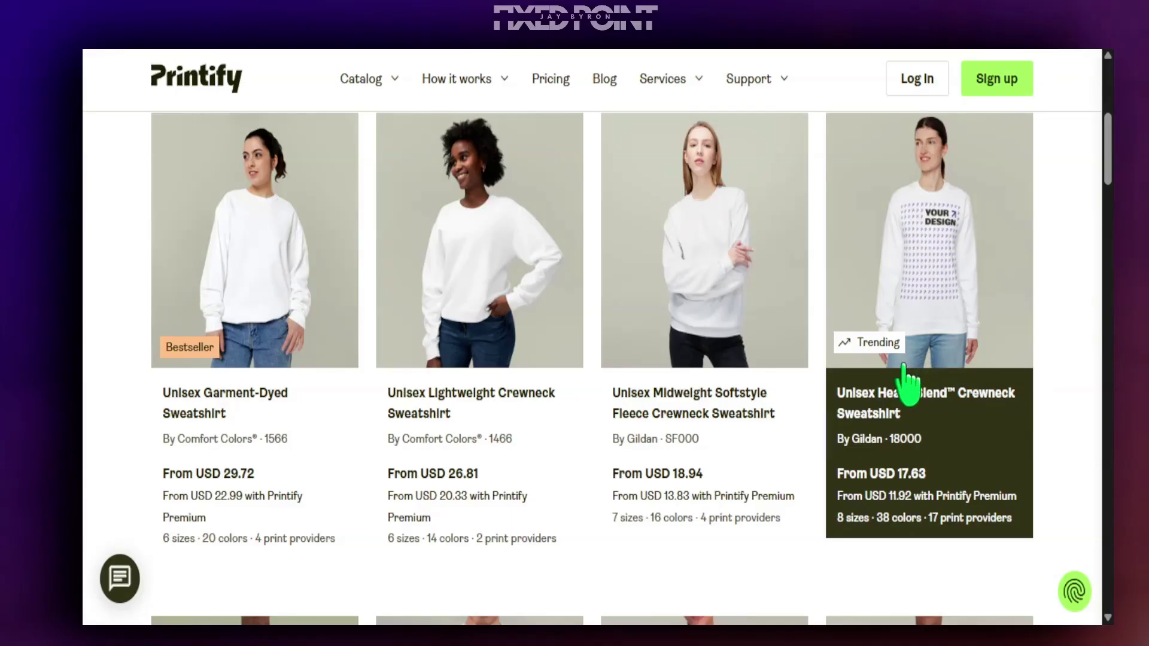
left_click(934, 287)
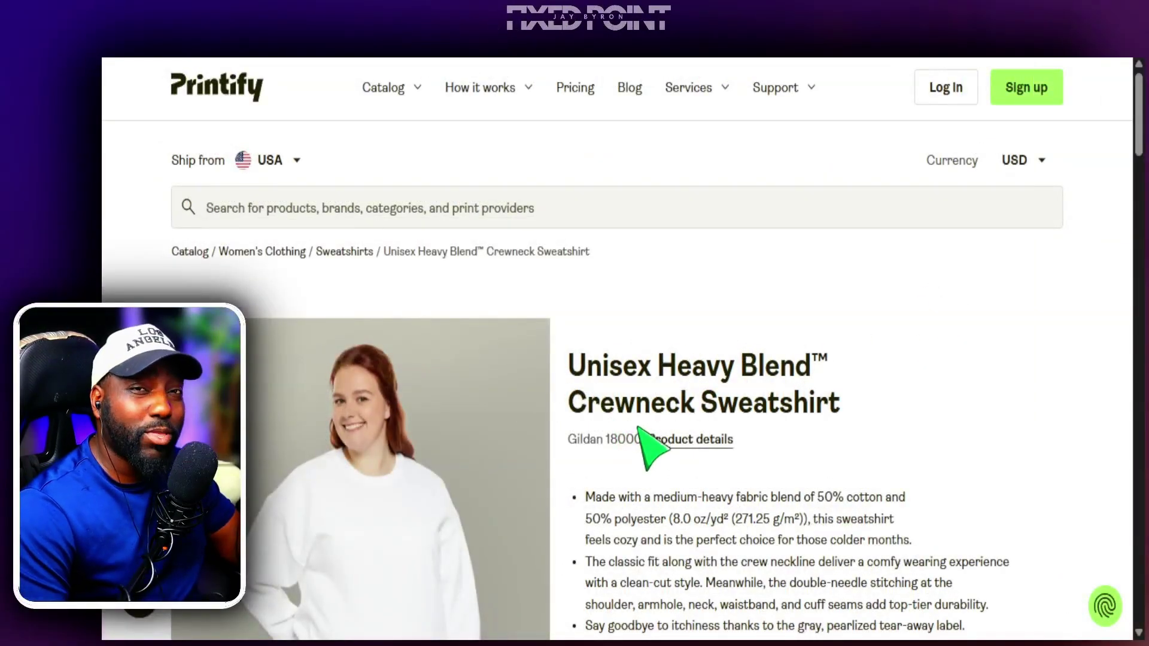
- Start designing the sweatshirt with DTG decoration, skip the introductory tour and check the product information for the print size
scroll(637, 415, "down", 10)
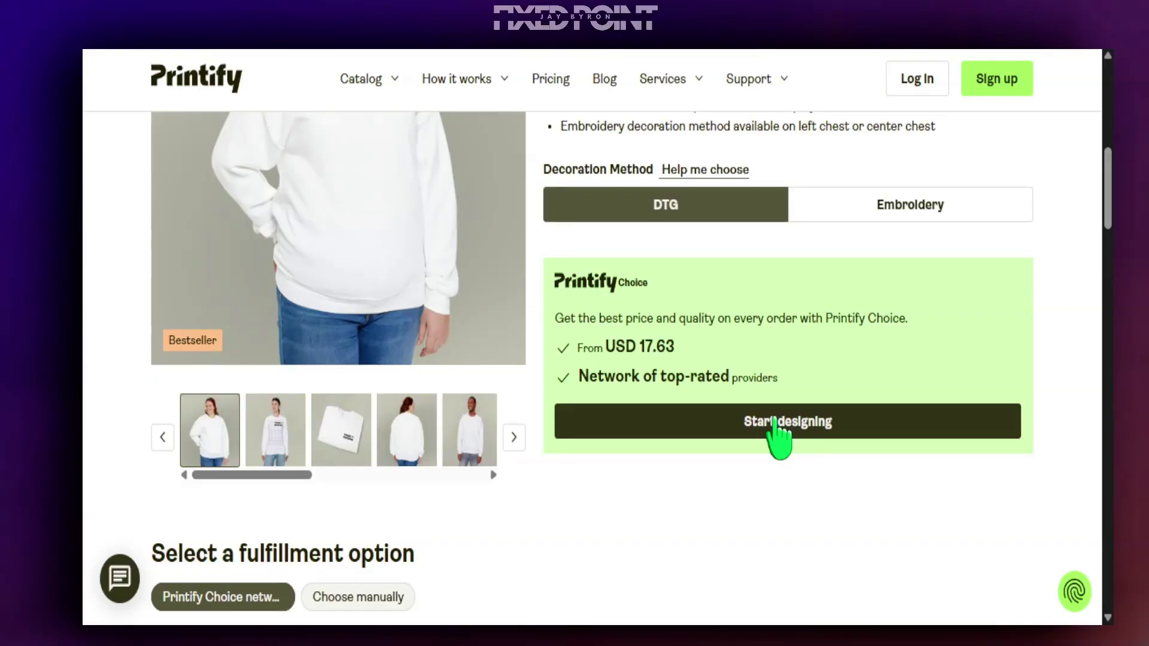
left_click(775, 422)
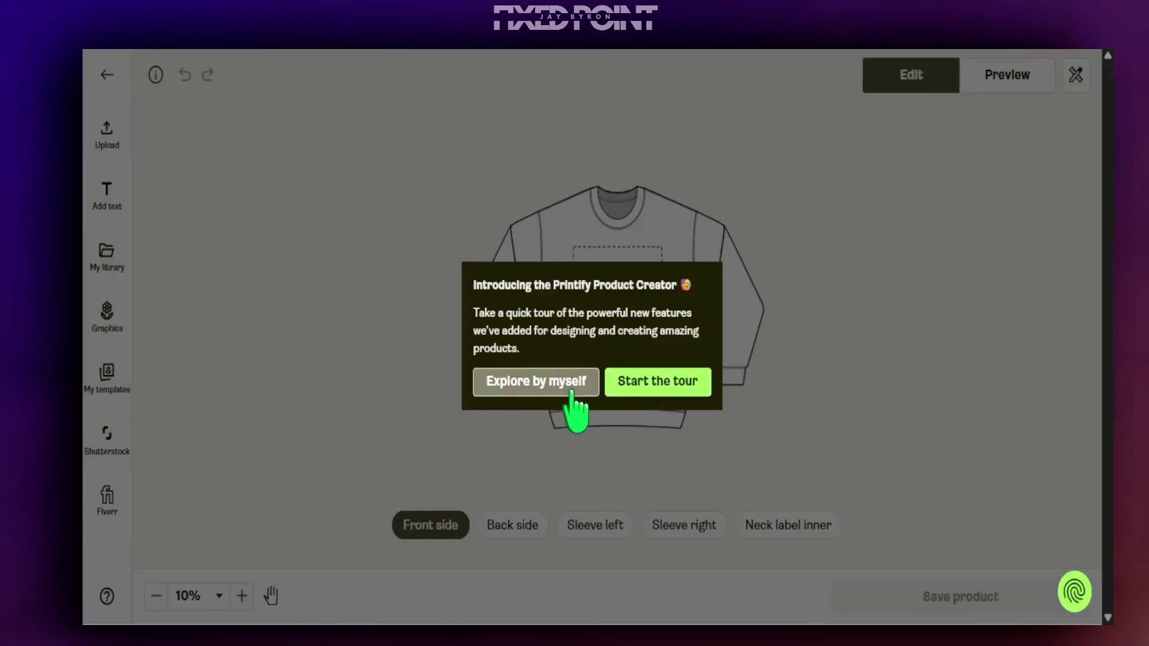
left_click(566, 383)
left_click(282, 521)
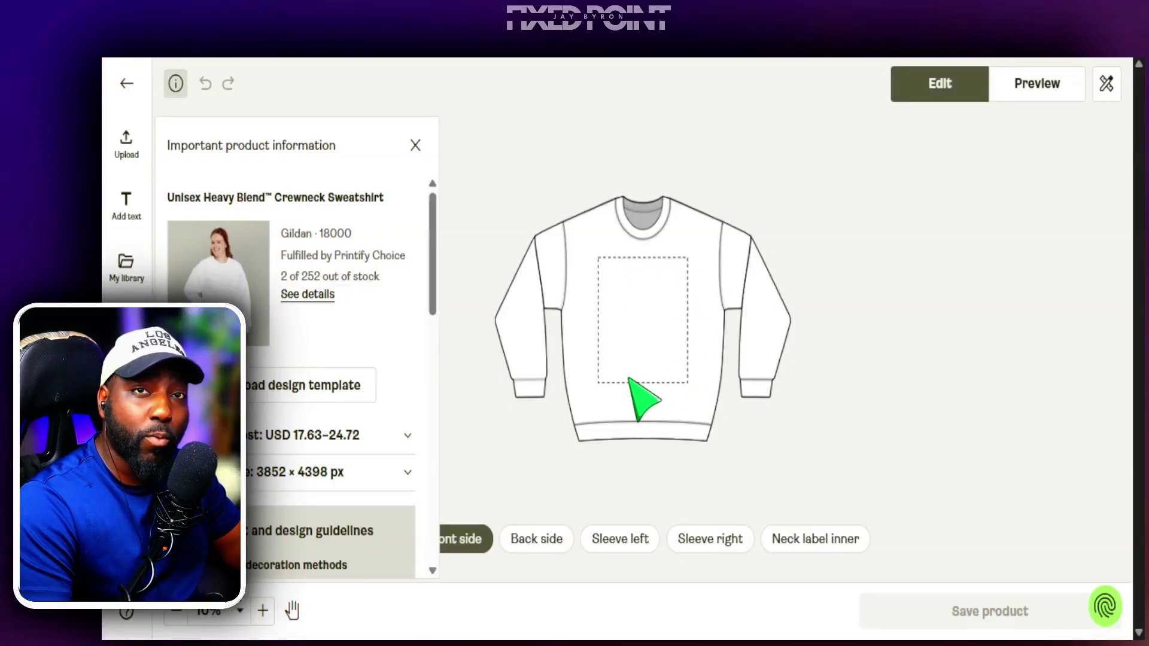
left_click(175, 84)
left_click(176, 83)
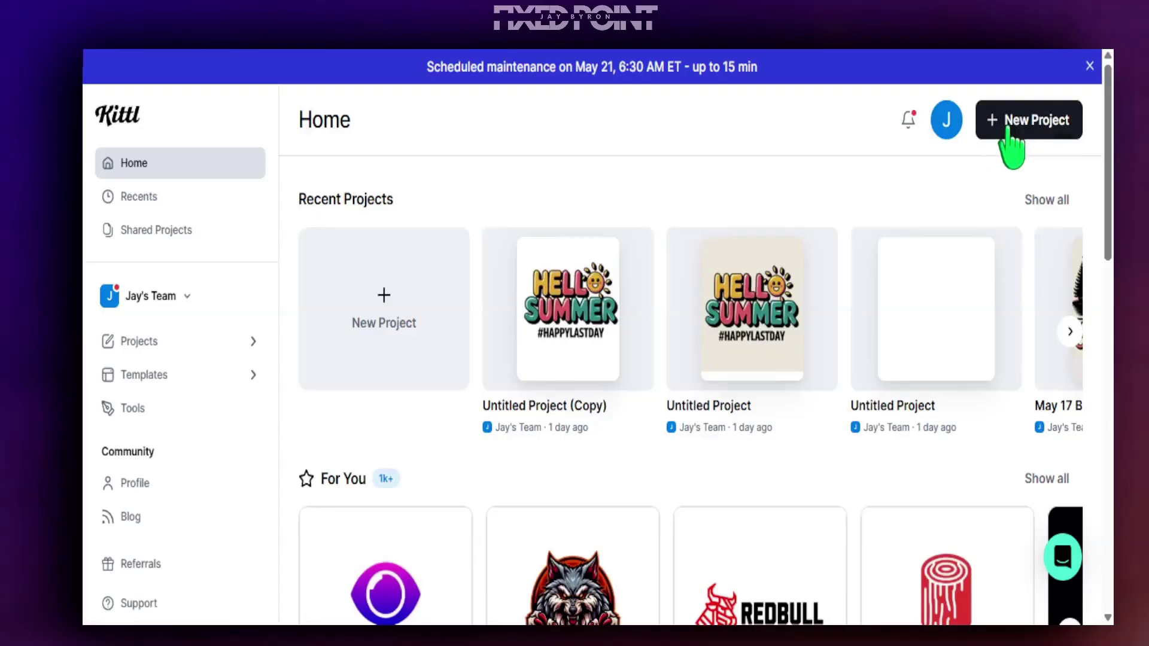
- Switch to Kittl and create a new project with a 3852 × 4398 px portrait artboard at 72 DPI
left_click(1012, 120)
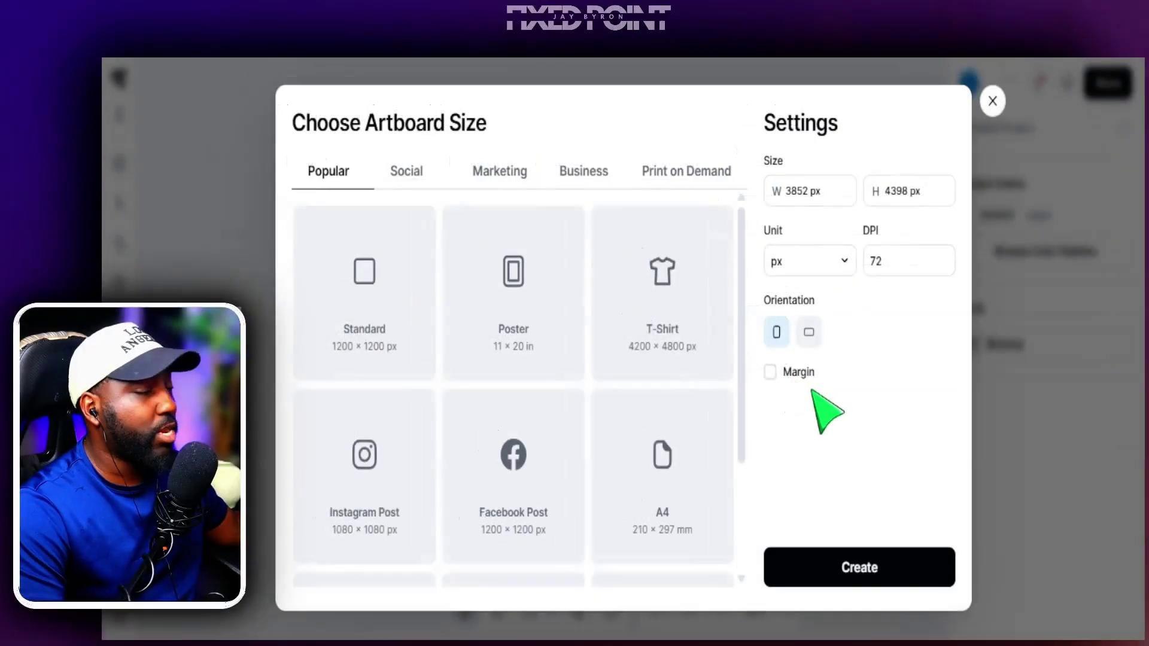
left_click(865, 571)
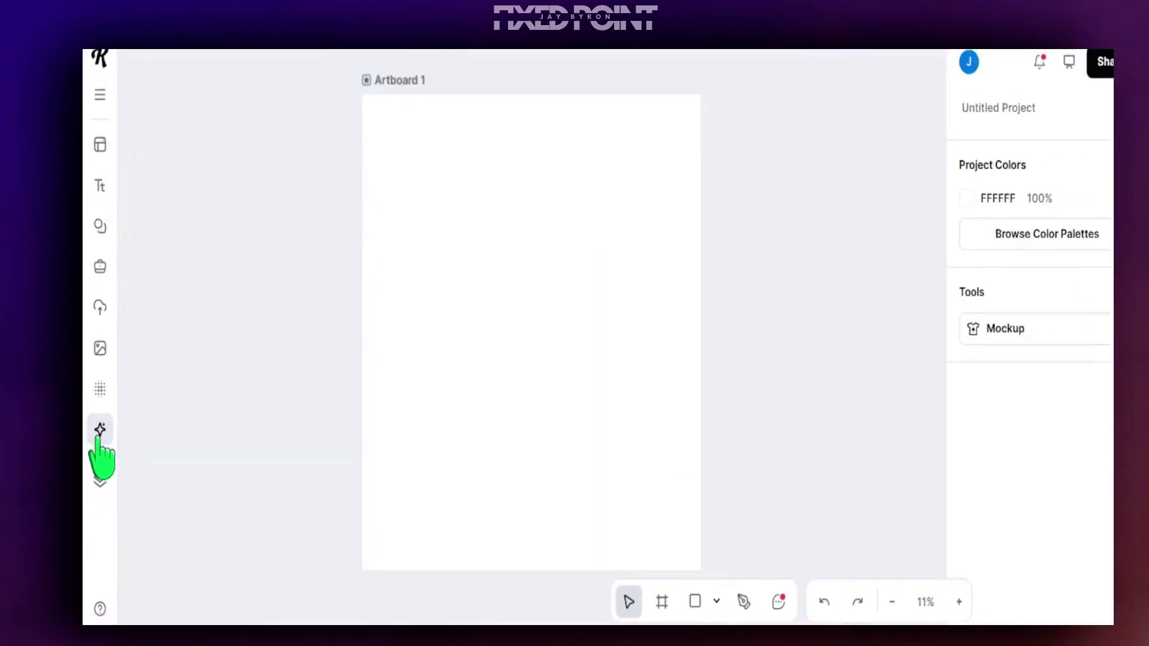
- Generate a "The Sunset is my Haven" image with the Ideogram model, a 1:1 aspect ratio and the T-Shirt Graphic style
left_click(99, 432)
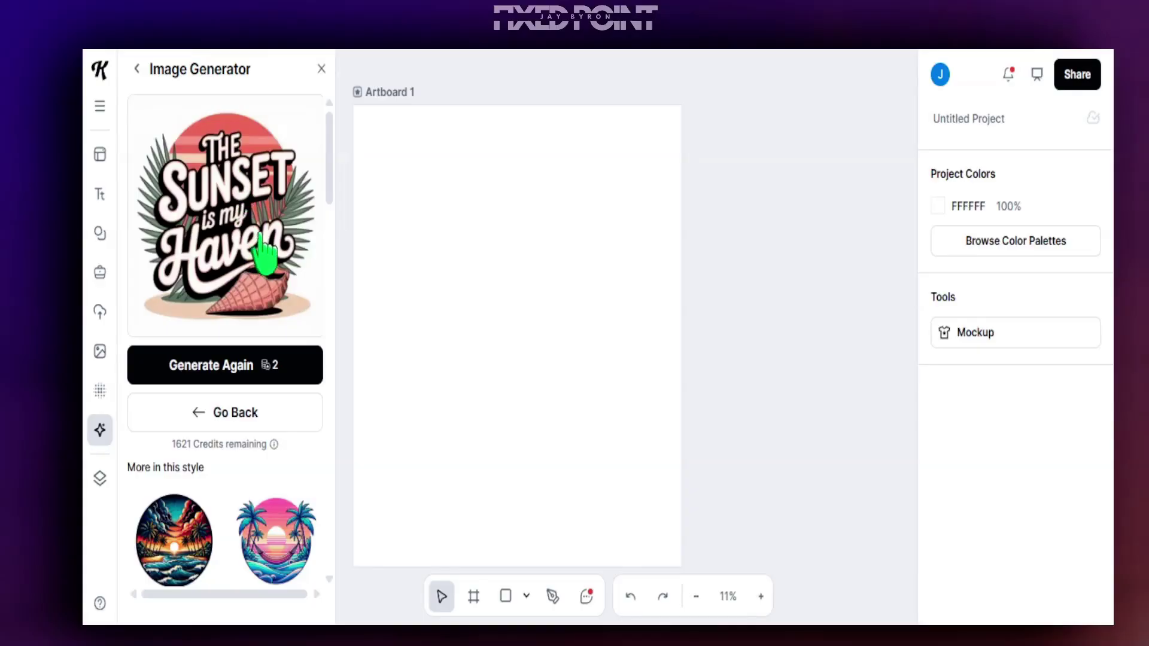
left_click(137, 69)
scroll(218, 239, "up", 5)
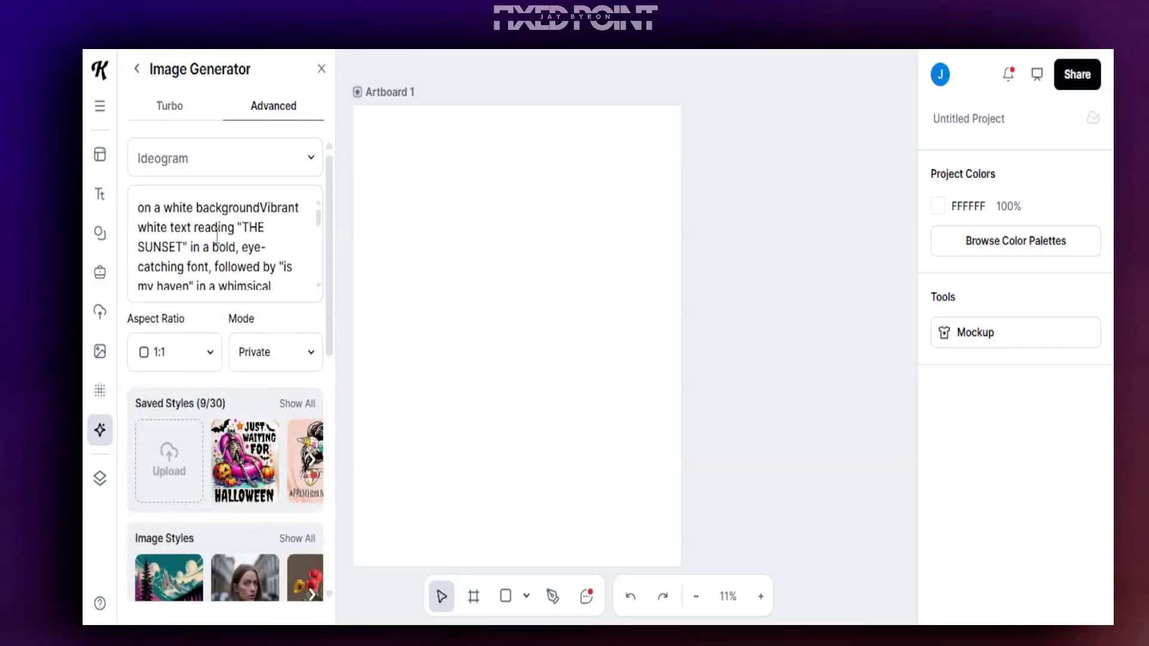
scroll(198, 246, "down", 3)
scroll(231, 303, "down", 10)
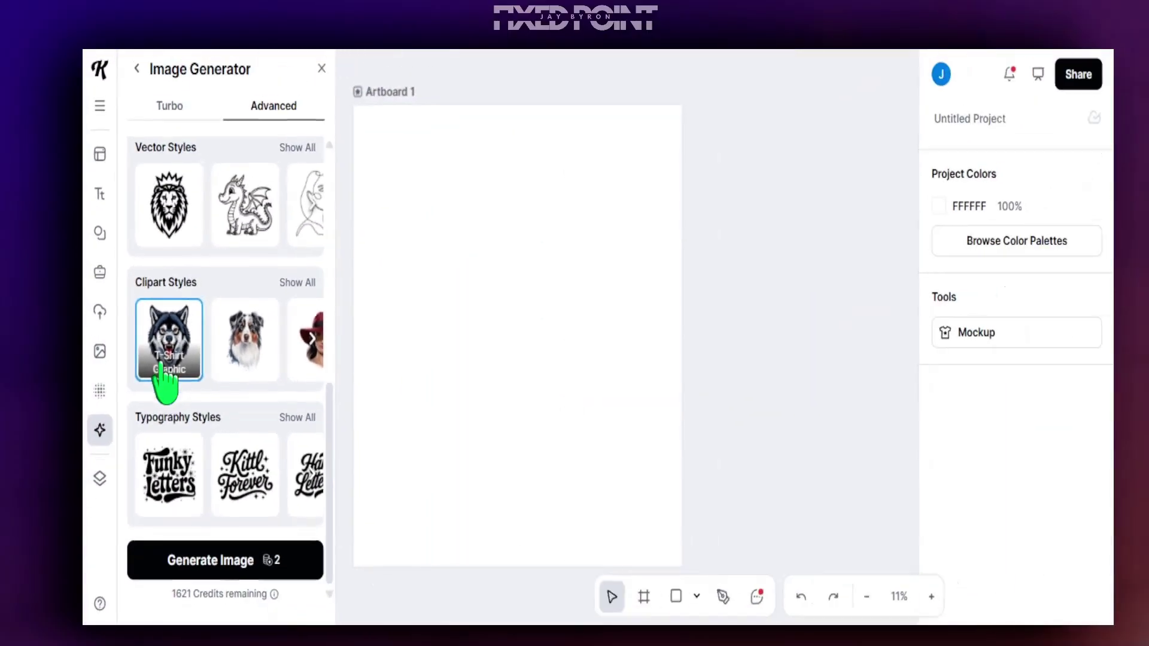
left_click(249, 560)
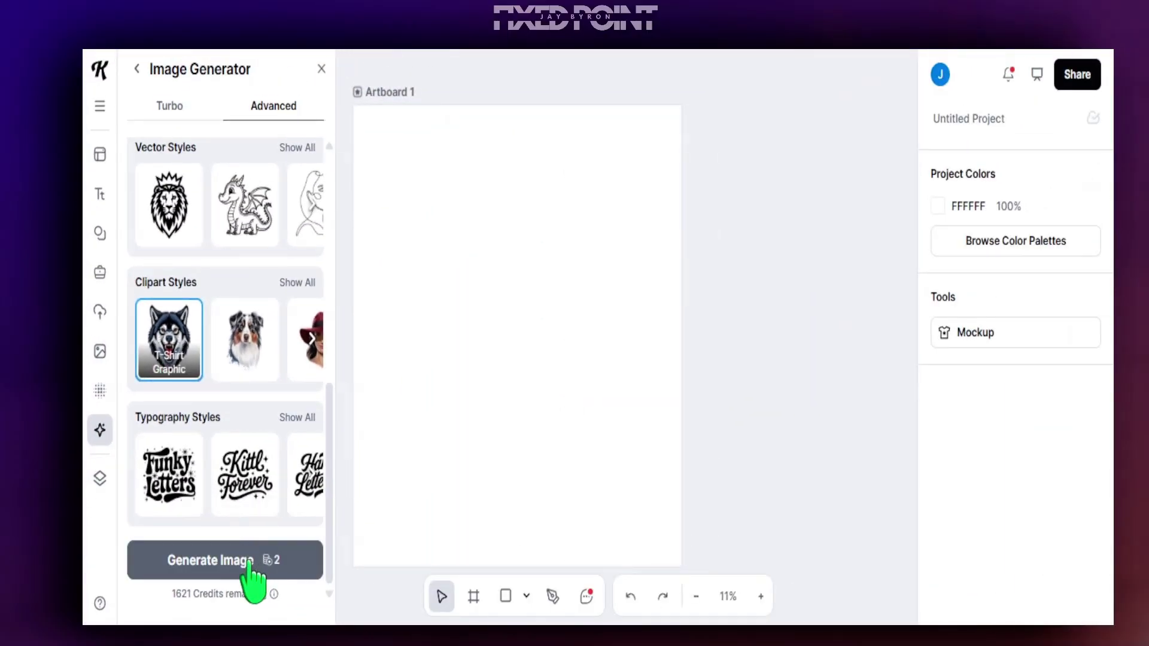
mouse_move(500, 332)
left_mouse_down()
mouse_move(523, 374)
mouse_move(518, 335)
left_mouse_up()
left_click_drag(566, 381, 564, 428)
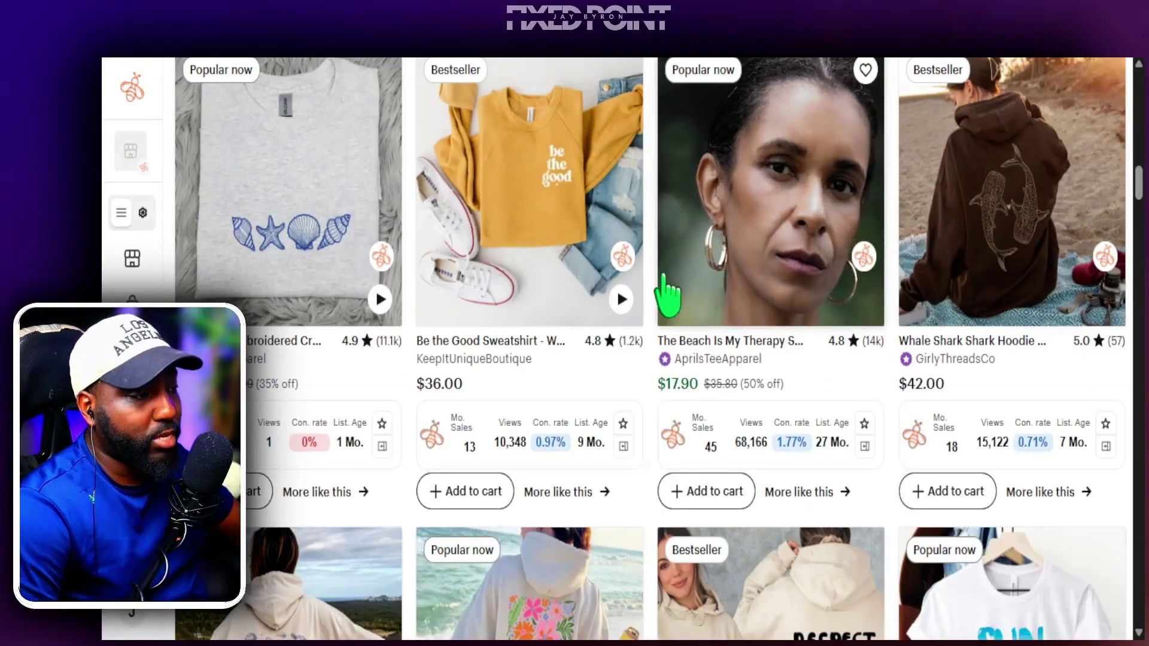
- Switch back to Etsy and browse further sweatshirt and hoodie listings for design inspiration
scroll(664, 293, "down", 8)
scroll(667, 283, "down", 7)
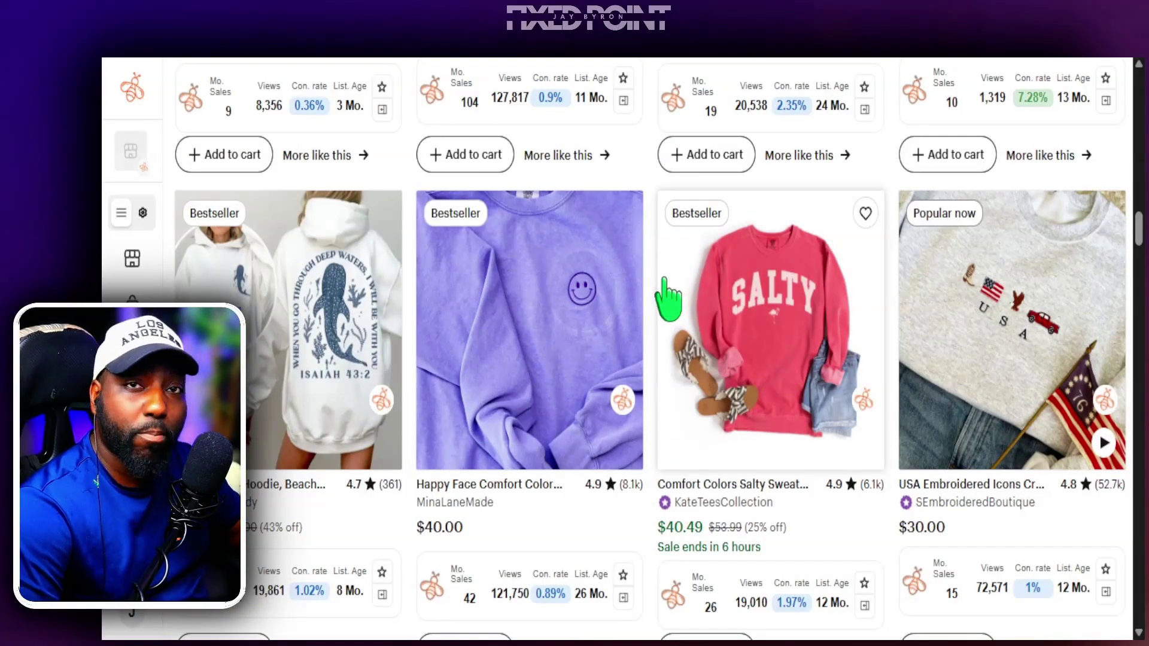
scroll(669, 297, "down", 12)
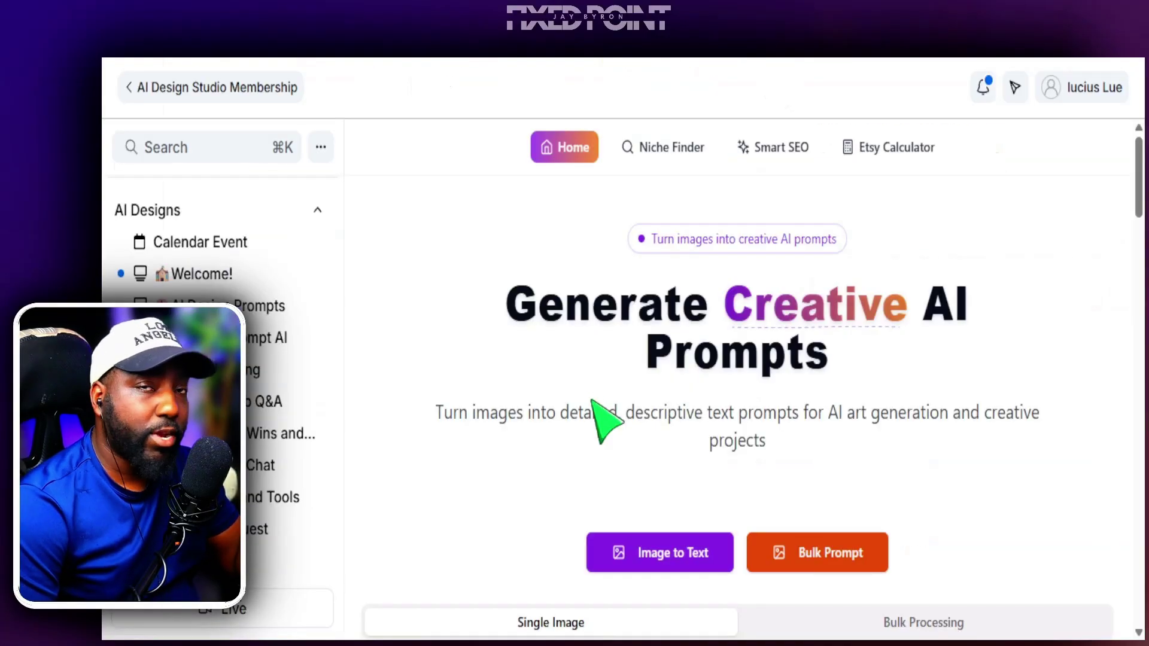
- Switch to the AI Design Studio prompt generator and review its Image to Text tool and the How It Works section
scroll(659, 462, "down", 3)
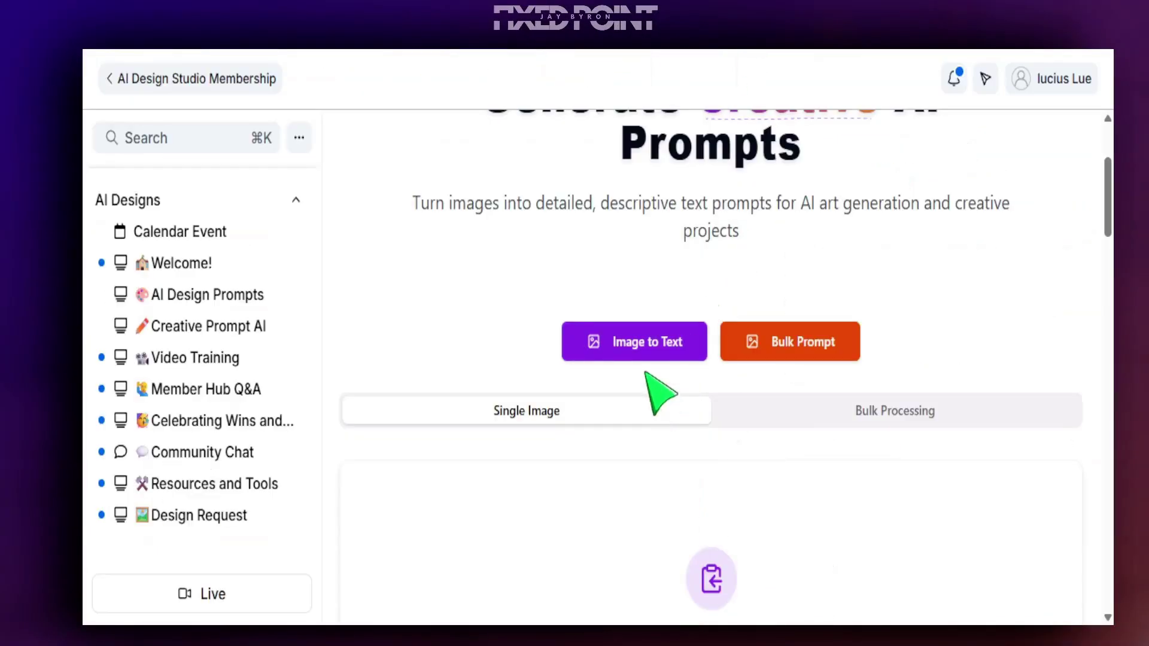
left_click(646, 359)
left_click(867, 234)
scroll(847, 308, "down", 12)
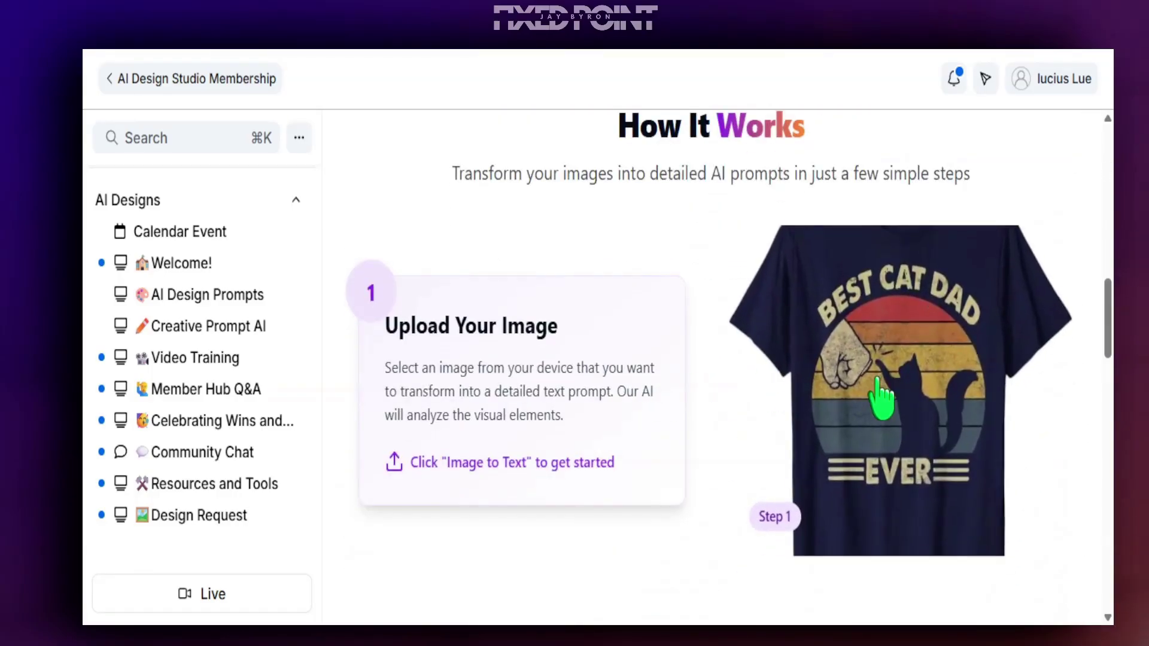
- Review the remaining How It Works steps, then open the Bulk Prompt tool, look through its image slots and close it
scroll(838, 341, "down", 6)
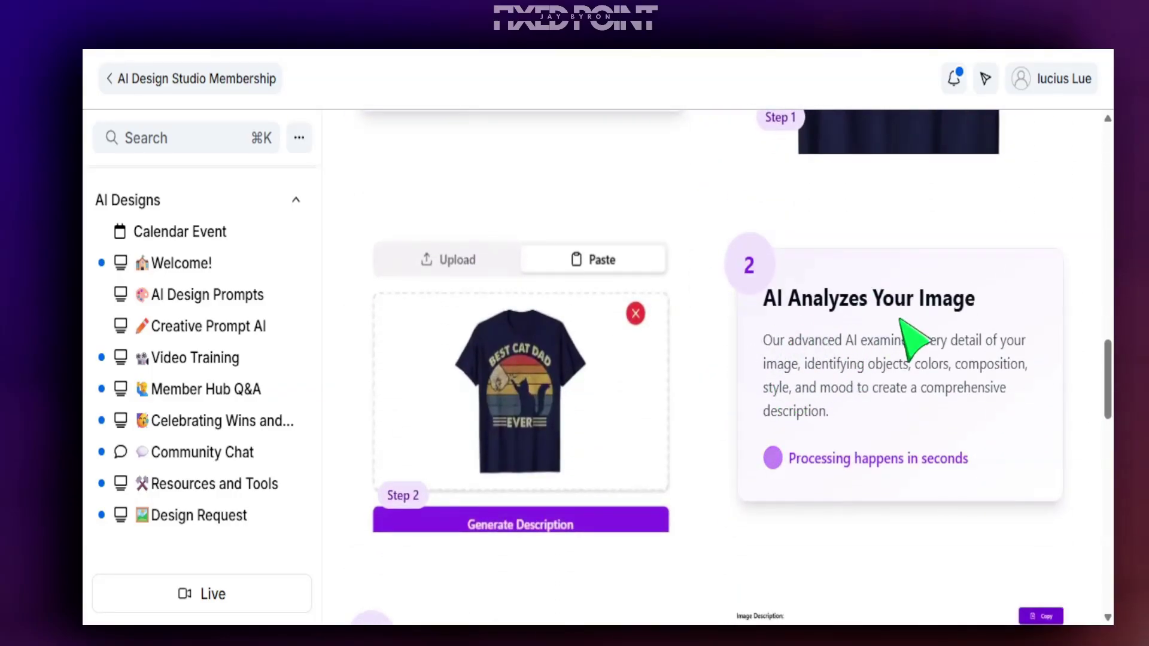
scroll(778, 407, "down", 5)
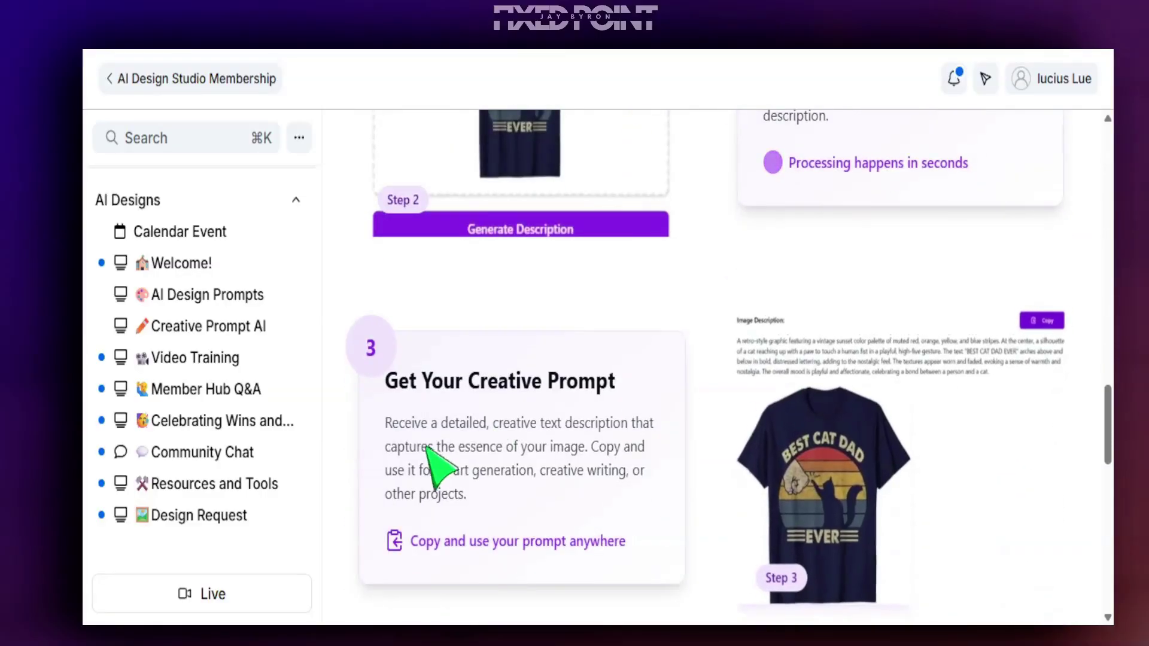
scroll(886, 478, "down", 3)
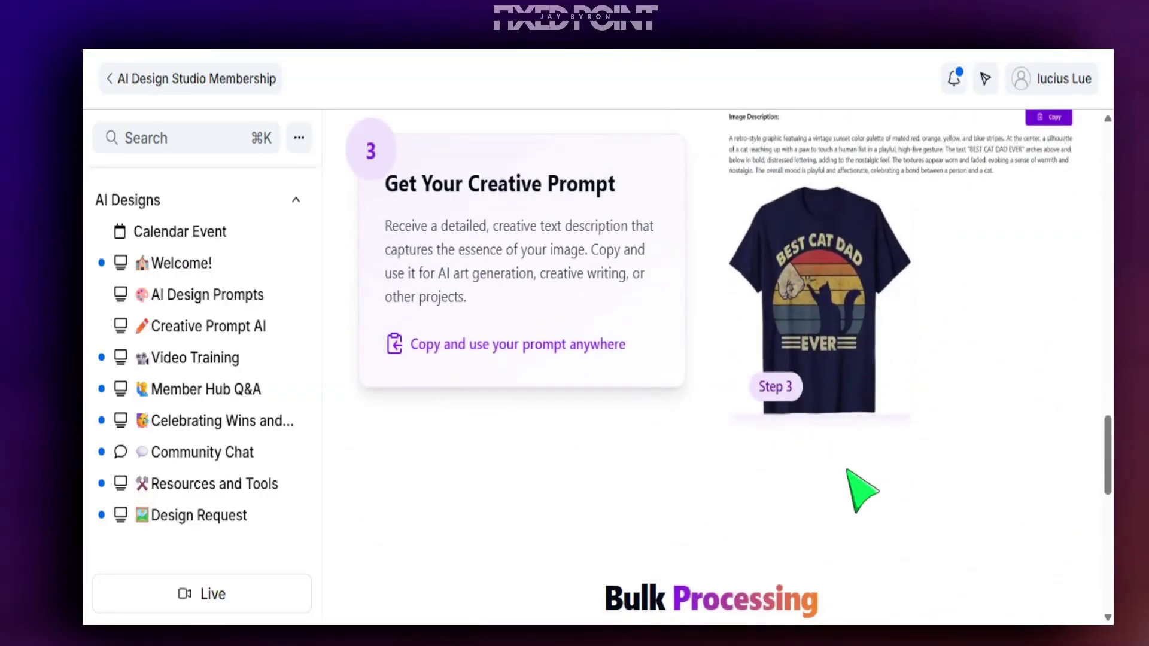
scroll(862, 485, "up", 10)
scroll(814, 419, "down", 3)
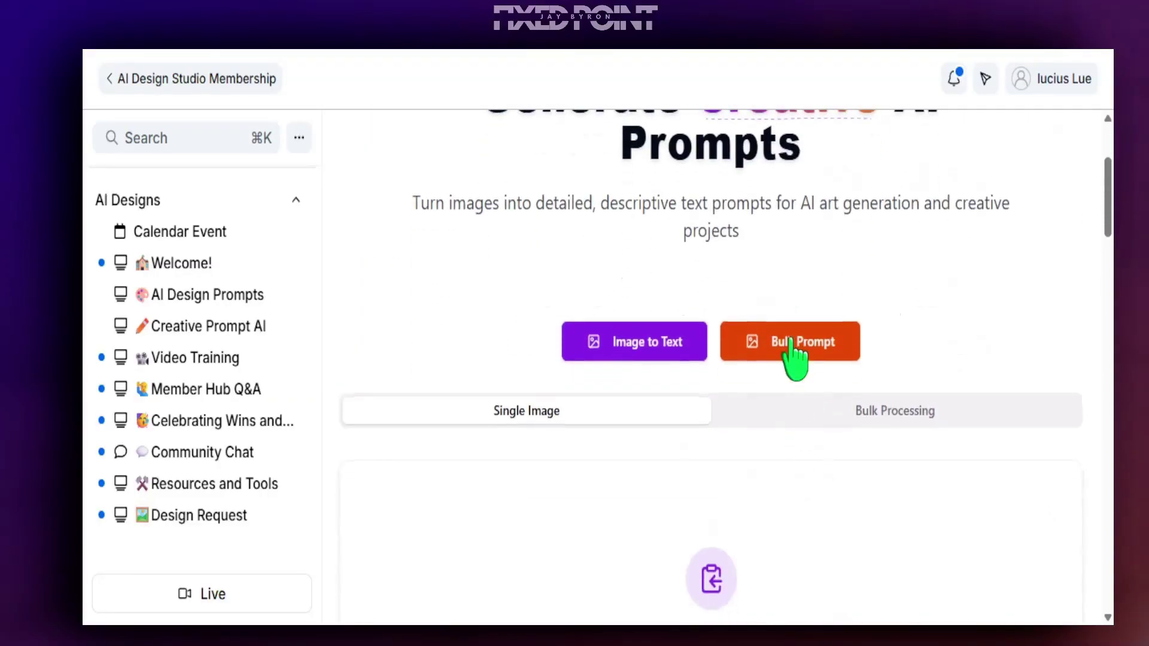
left_click(792, 350)
scroll(743, 413, "down", 12)
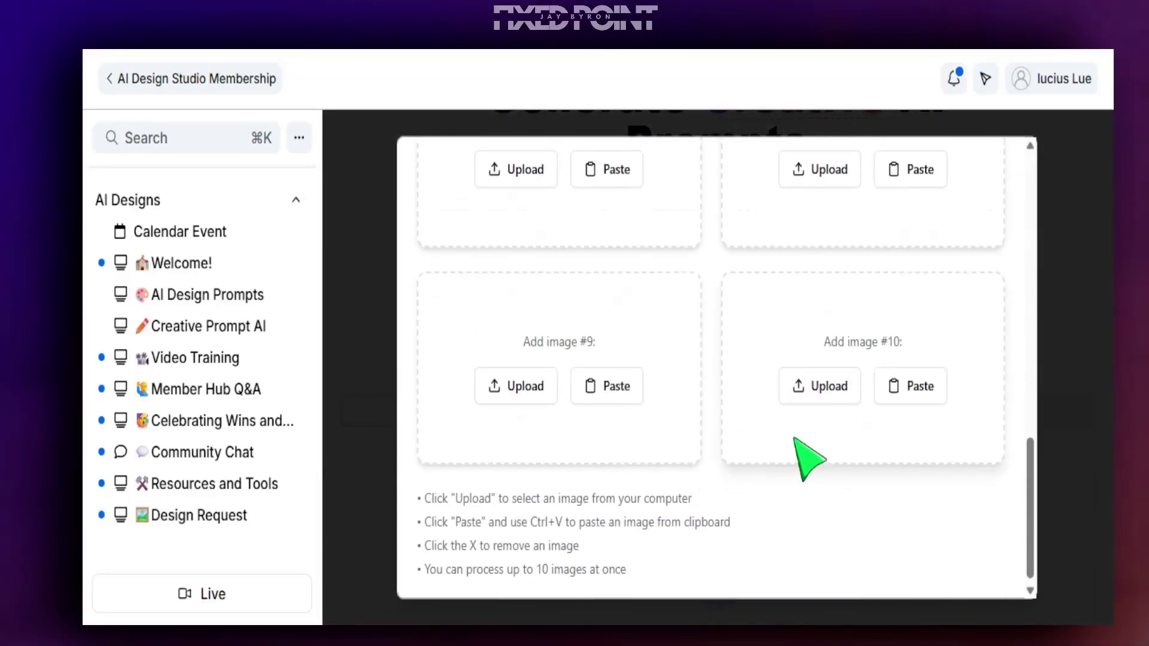
scroll(659, 419, "up", 12)
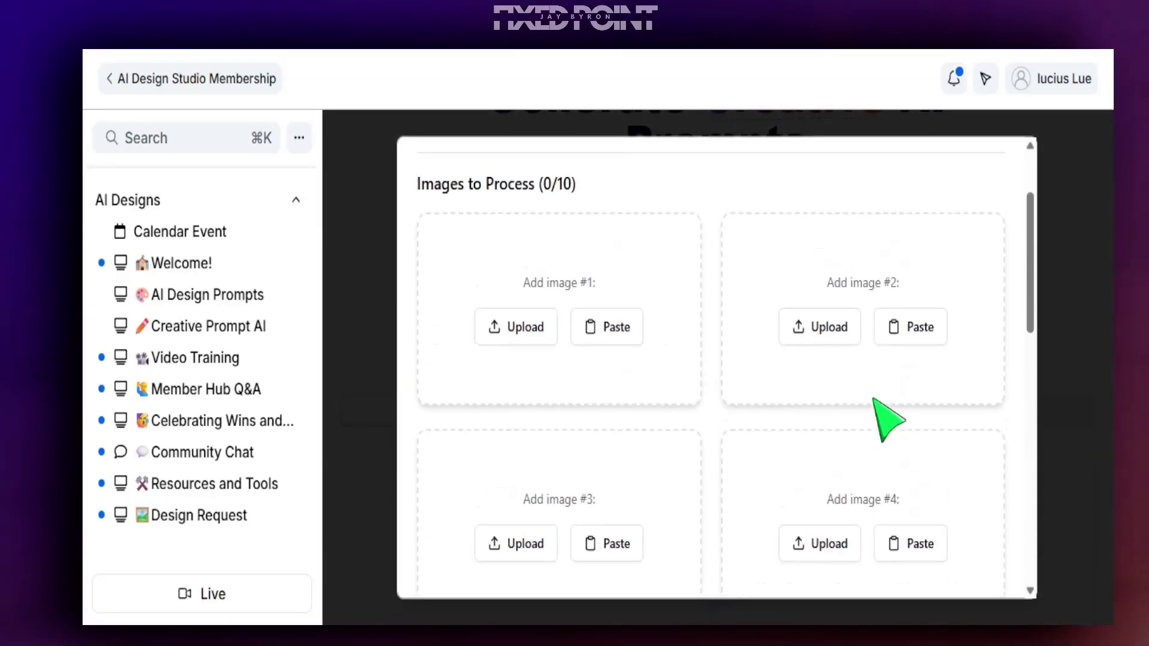
left_click(1003, 160)
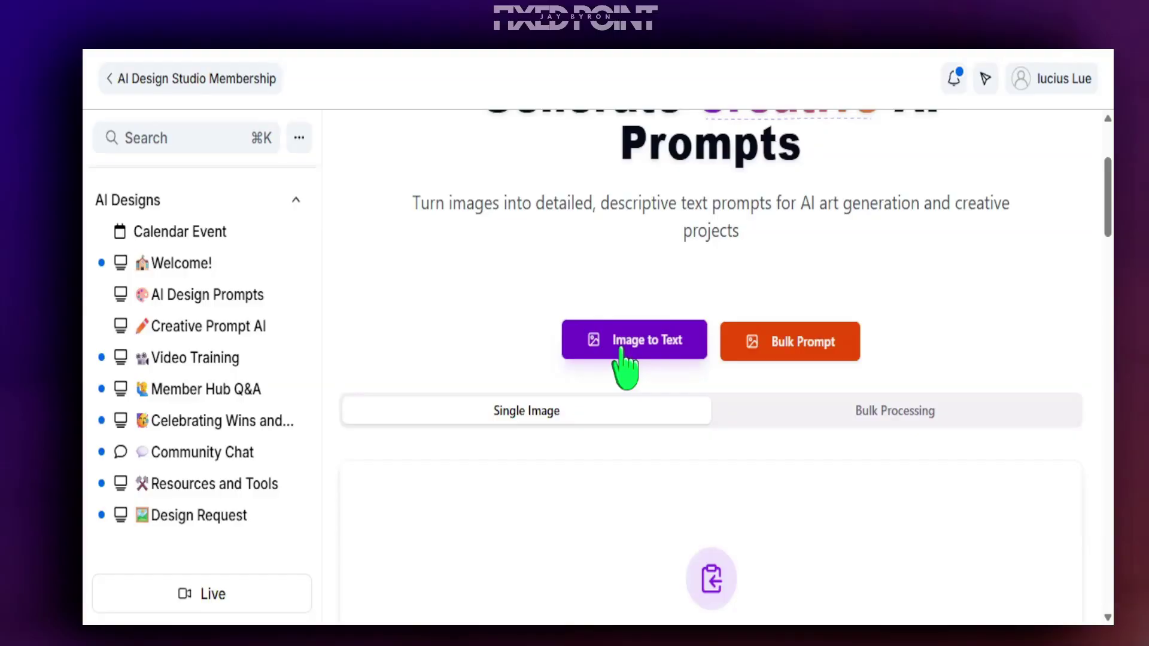
- Generate a text description from the copied "Salty Moms Beach Club" shirt image with the Image to Text tool
left_click(623, 352)
left_click(725, 377)
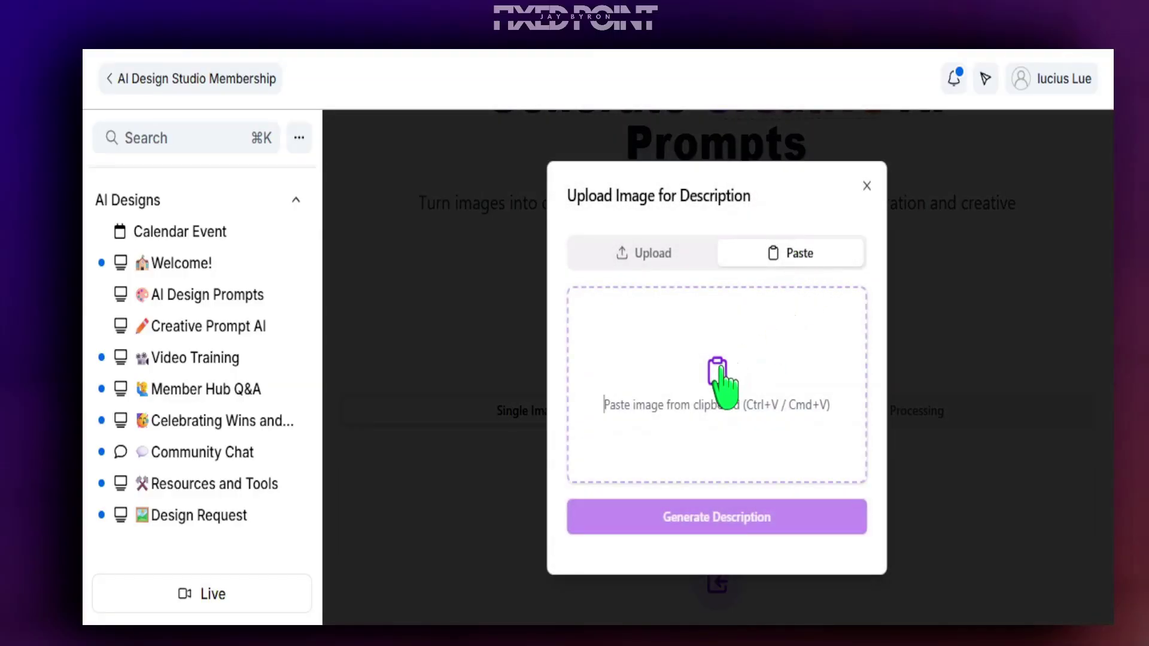
key("ctrl+v")
left_click(712, 519)
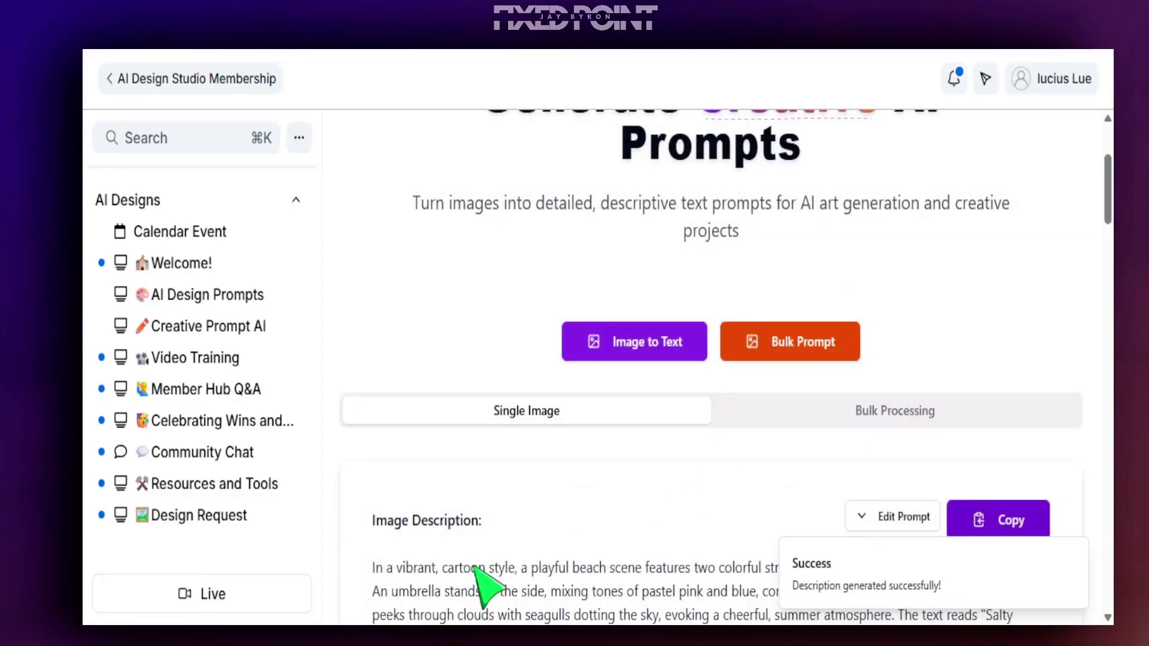
- Examine the generated description and its slogans, and review the USPTO trademark results for "girls just wanna have sun"
scroll(461, 314, "down", 5)
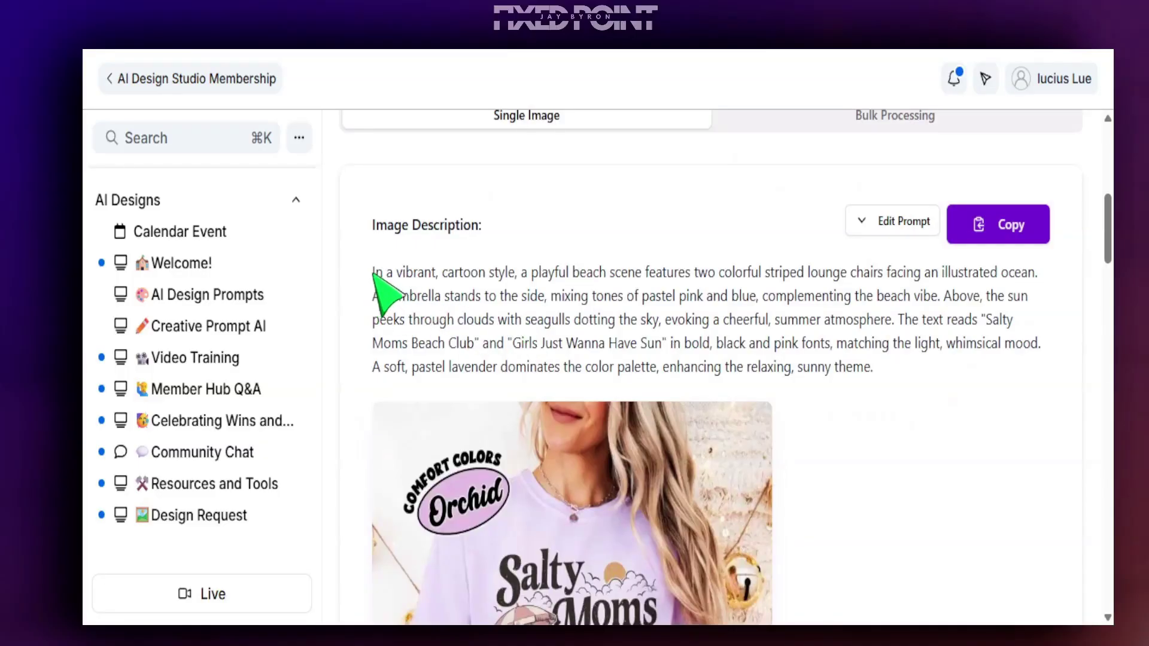
left_click_drag(393, 281, 787, 297)
scroll(616, 557, "down", 2)
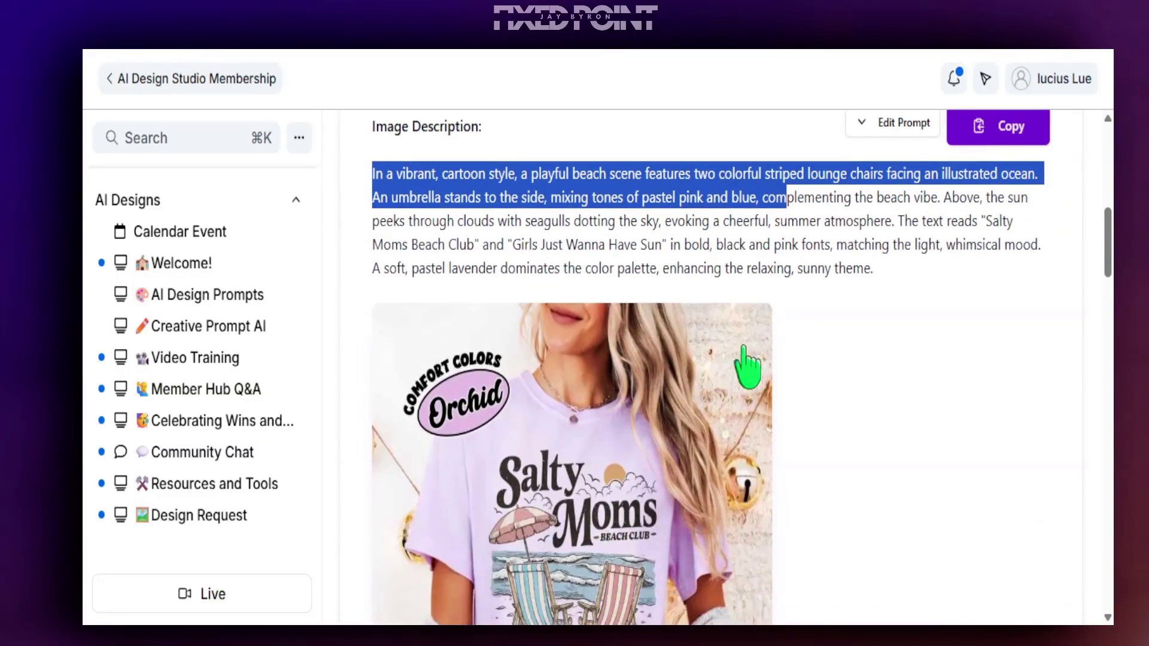
left_click(898, 222)
left_click_drag(983, 220, 478, 246)
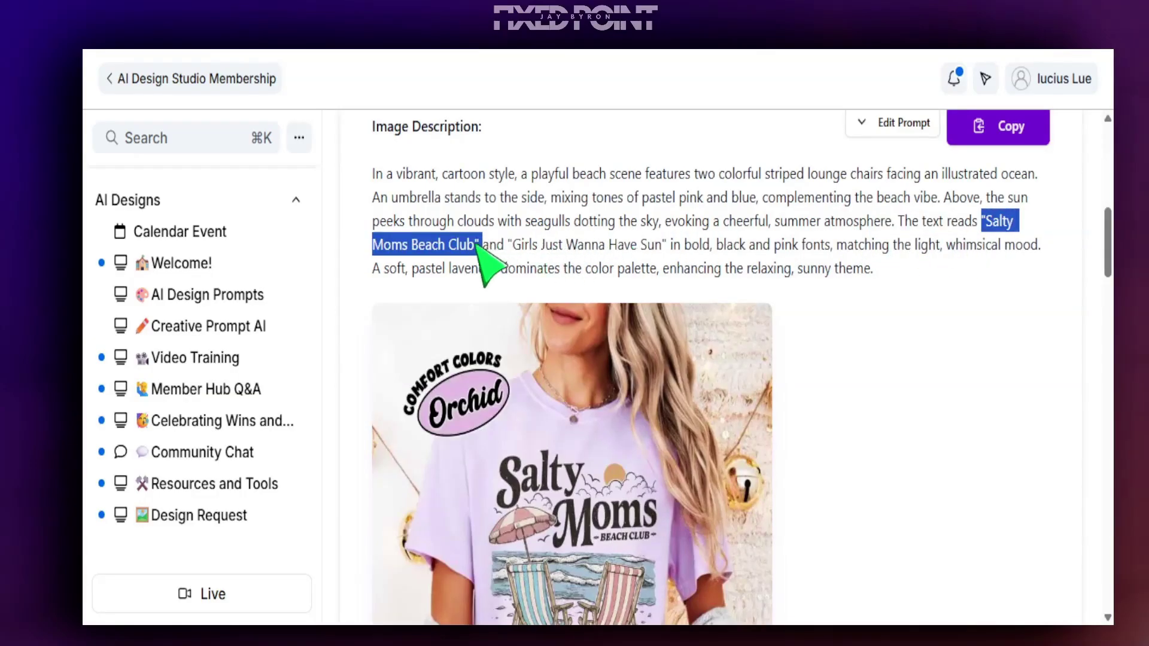
left_click(497, 250)
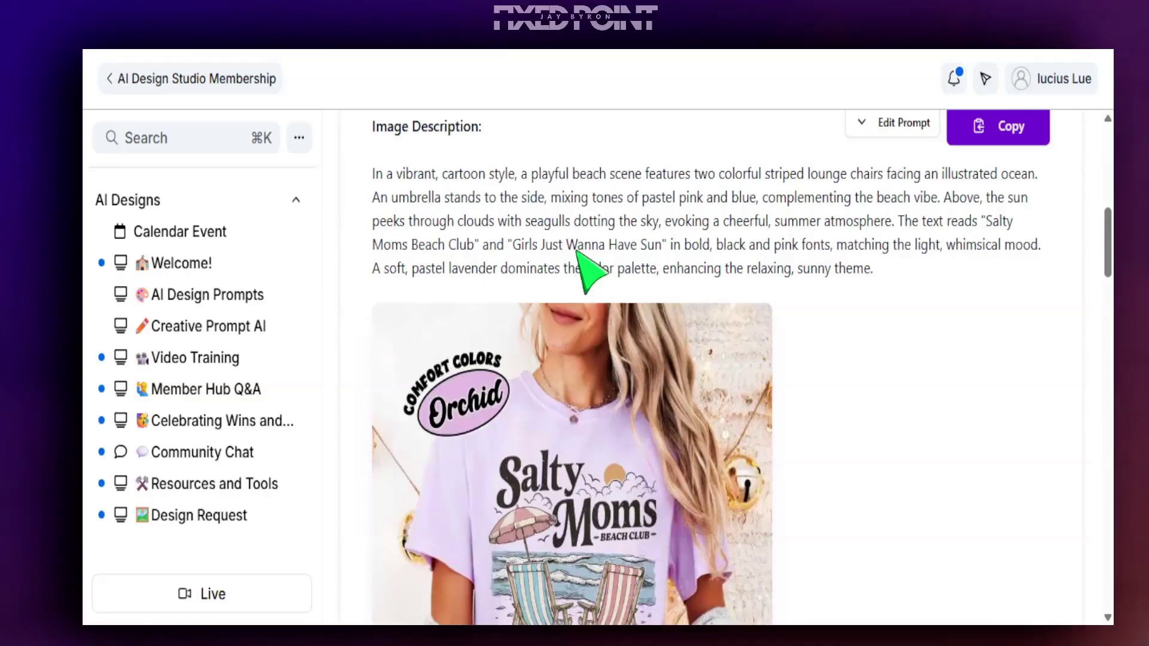
scroll(655, 346, "down", 2)
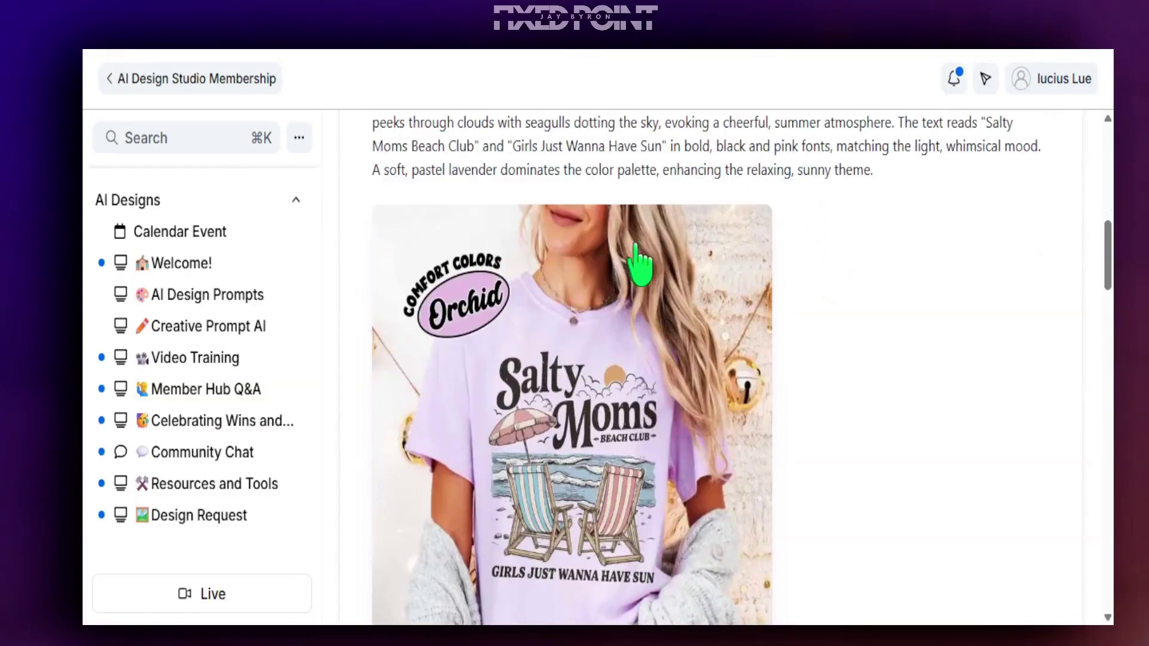
scroll(636, 259, "up", 2)
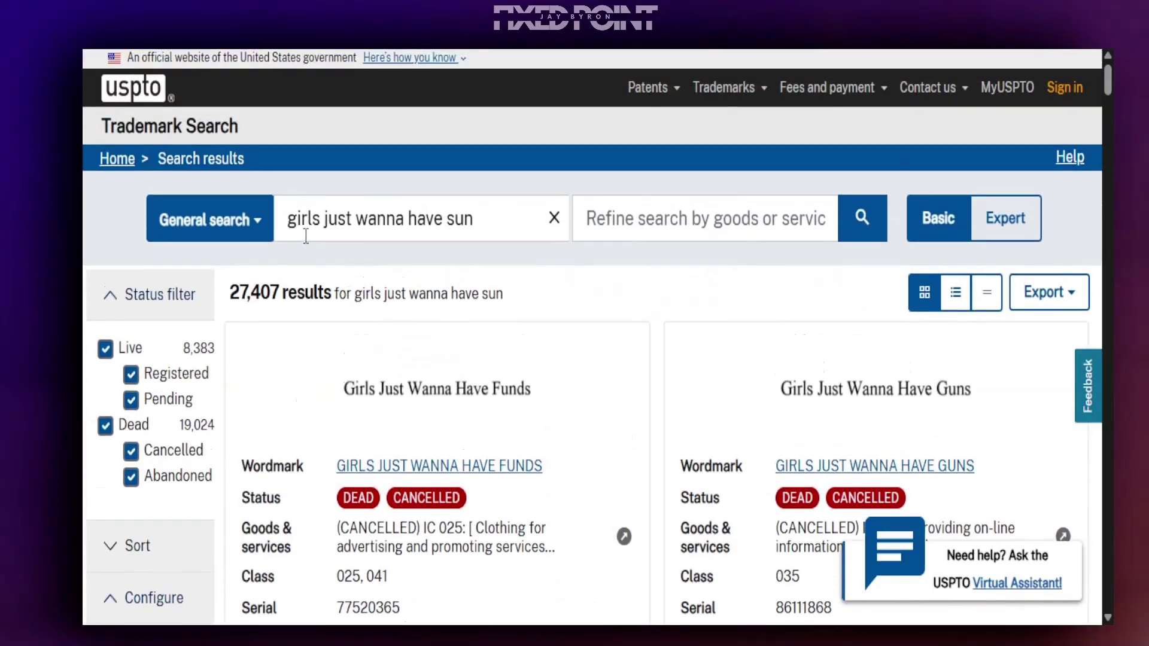
left_click(303, 129)
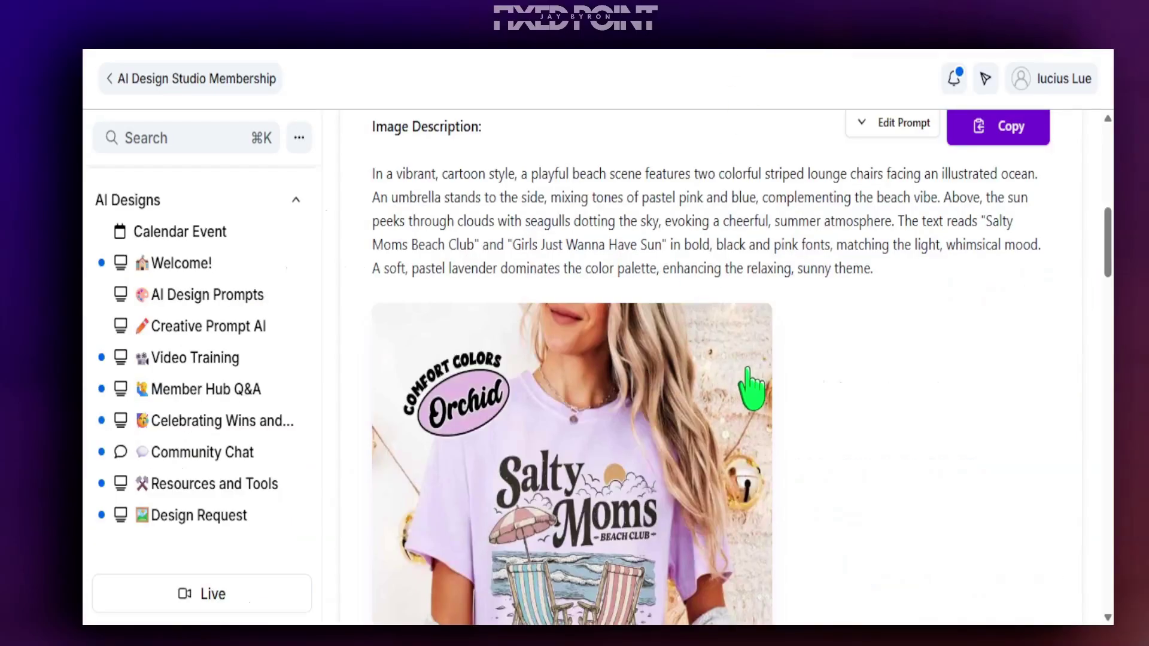
- Copy the generated description, switch to Kittl and paste it as the prompt in the Image Generator with the Ideogram model
left_click(996, 131)
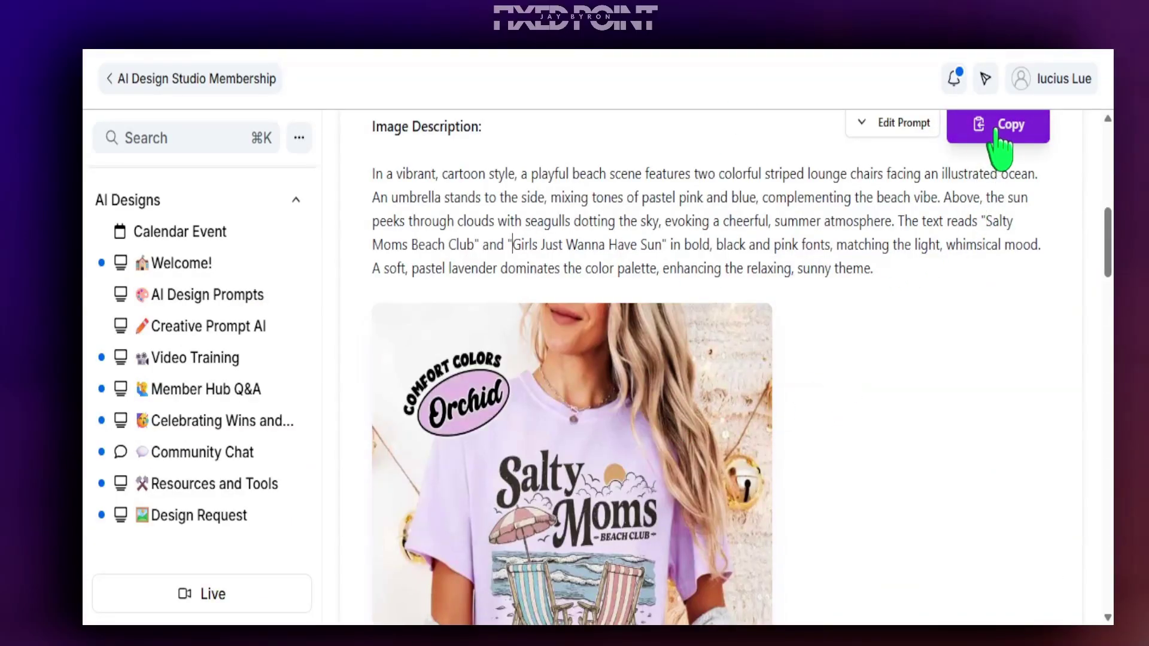
left_click(998, 131)
left_click_drag(494, 223, 804, 227)
left_click(804, 229)
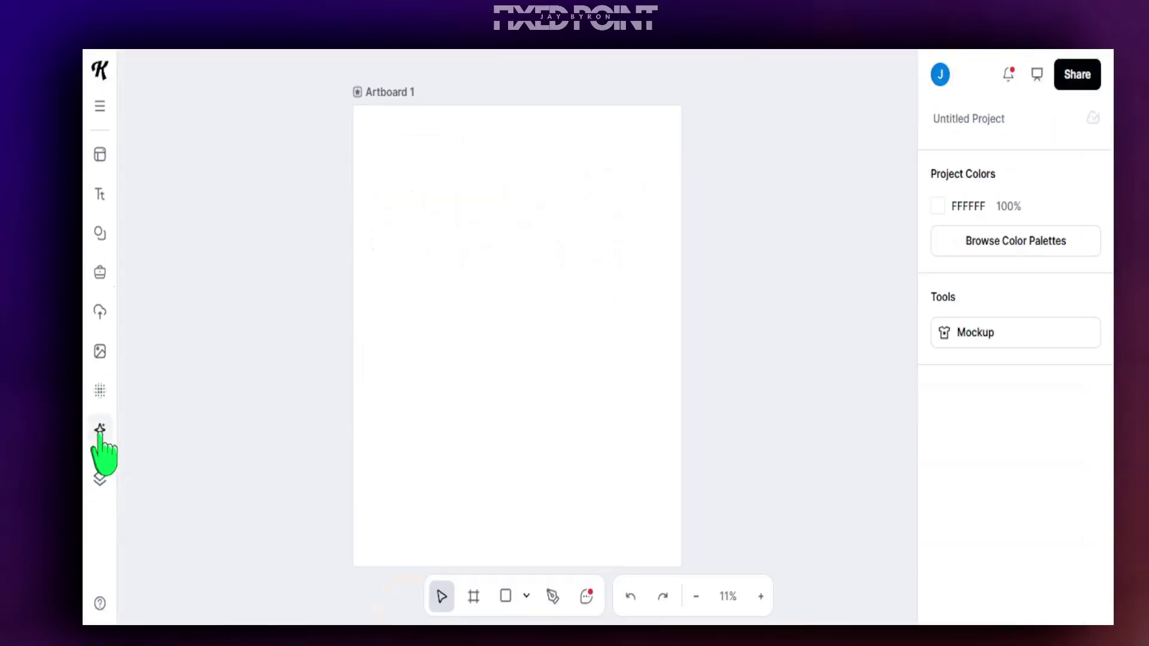
left_click(100, 430)
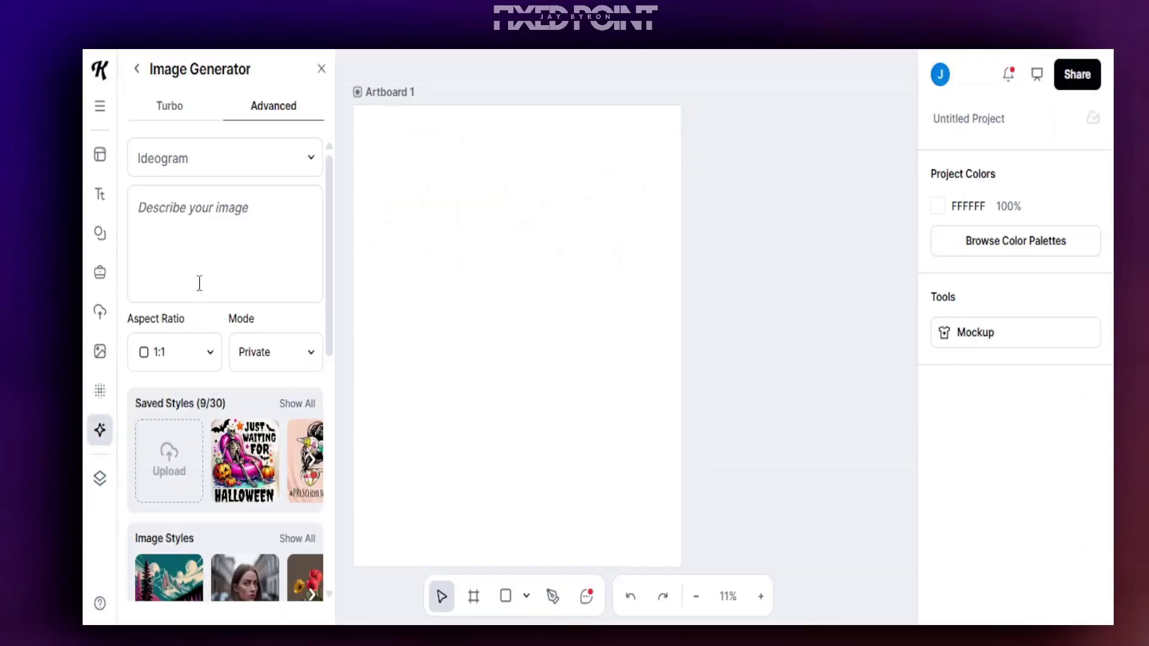
left_click(180, 207)
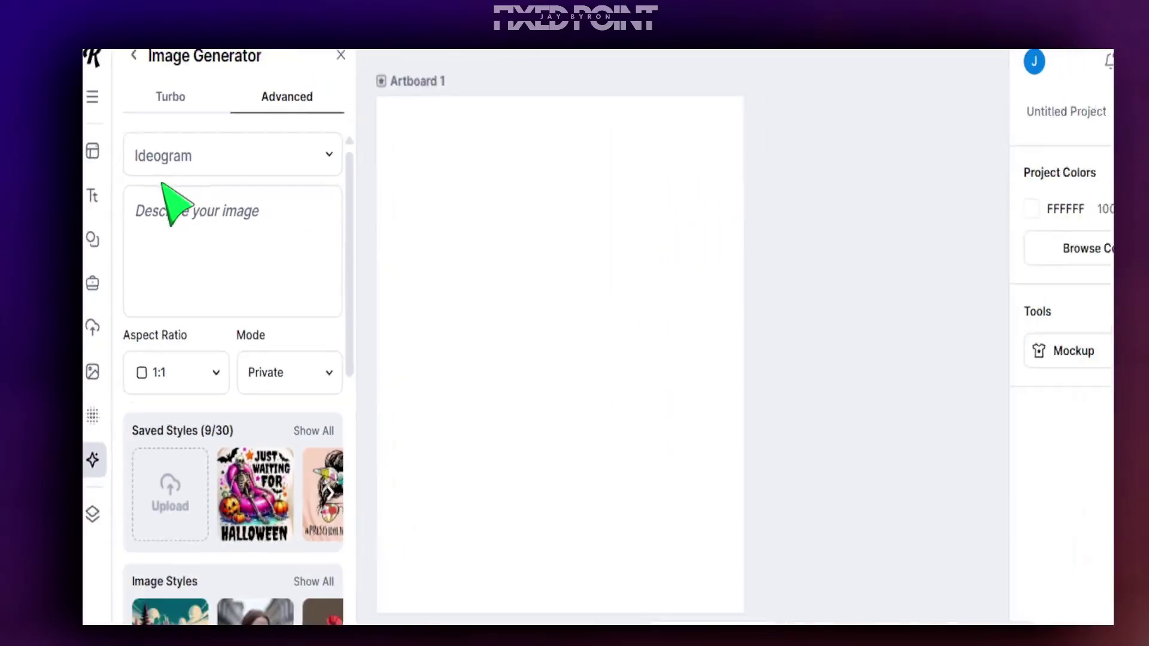
key("ctrl+v")
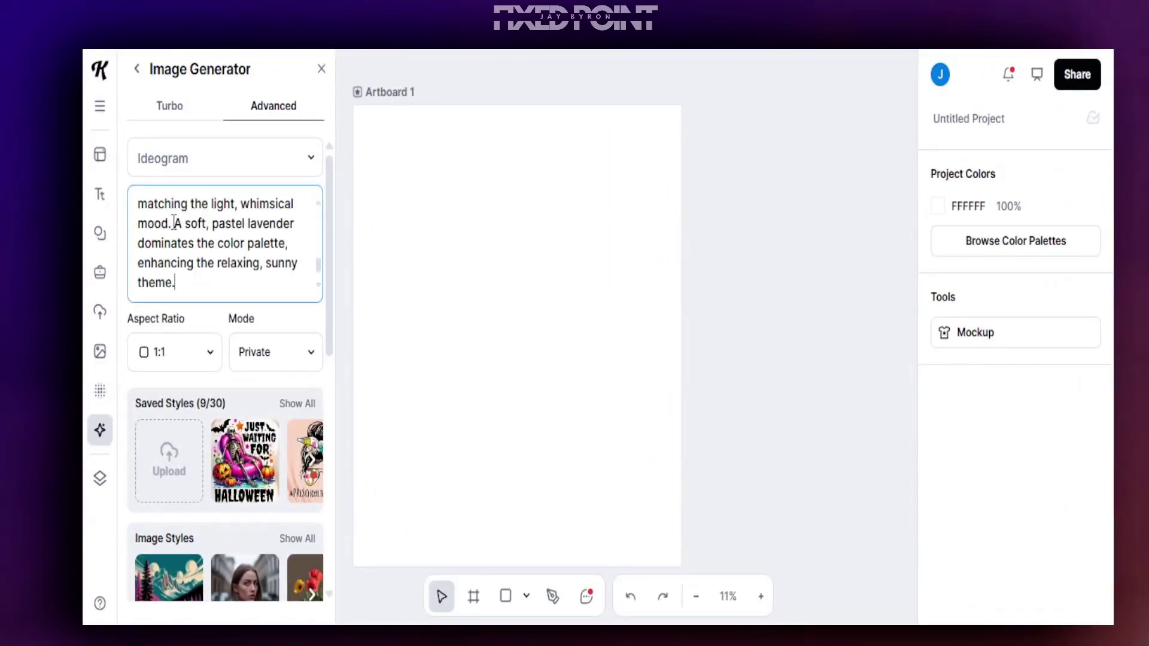
- Choose the "Funky Letters" typography style and generate the "Salty Moms Beach Club" image
scroll(278, 443, "down", 3)
scroll(274, 434, "down", 5)
left_click(172, 504)
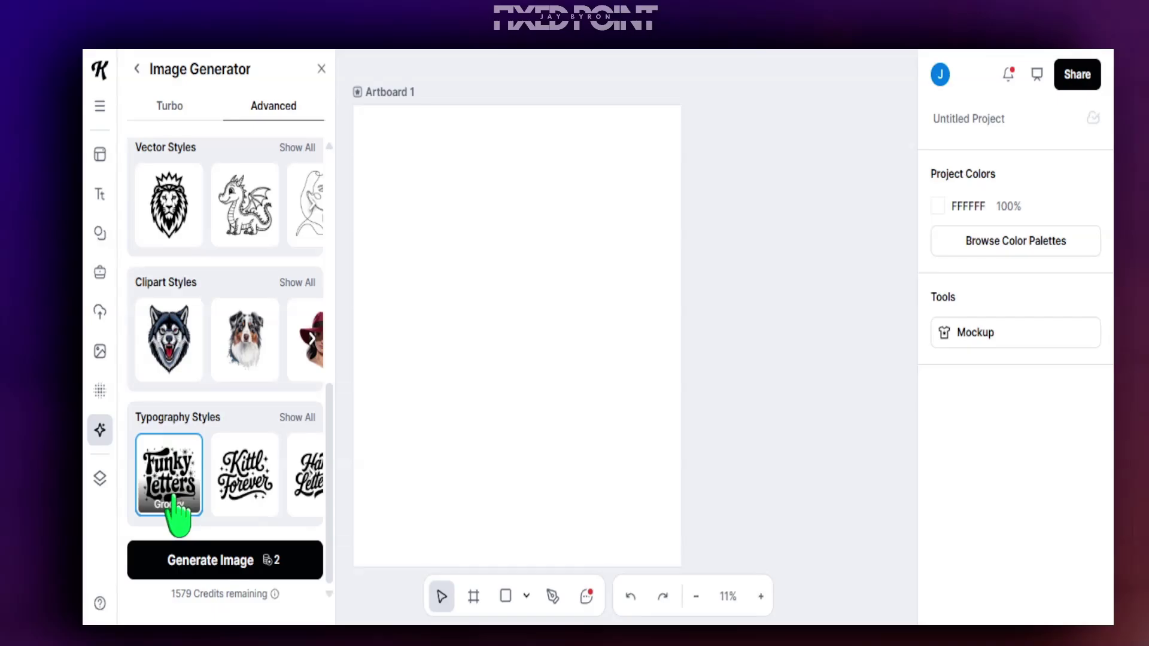
left_click(234, 561)
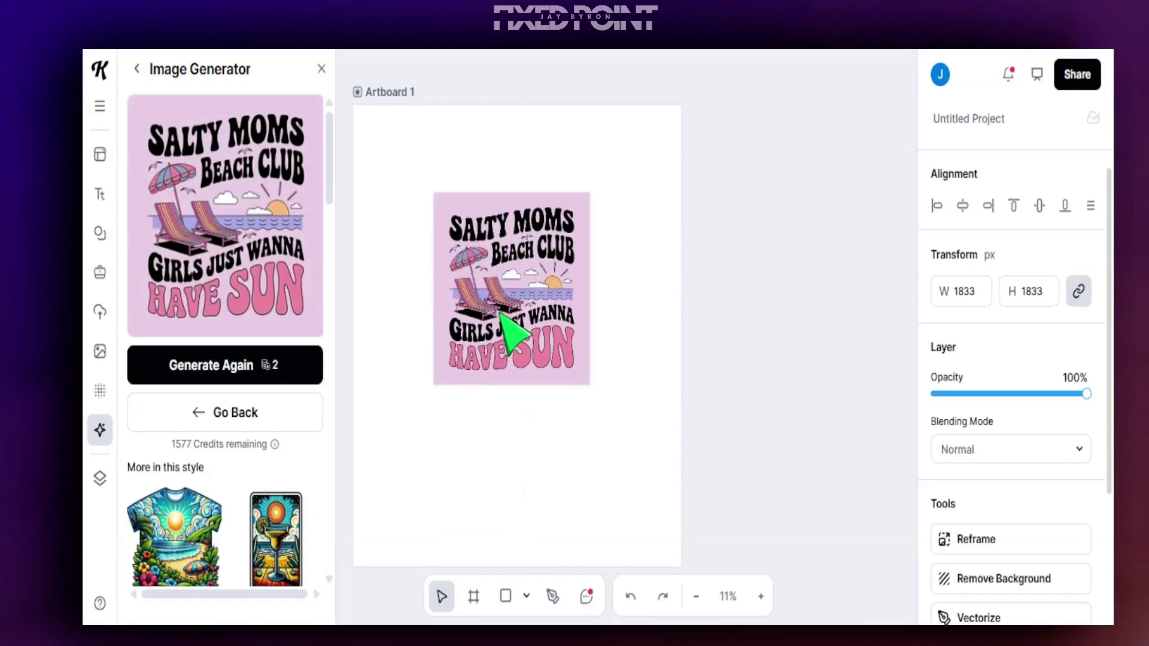
- Move the generated image to the artboard's upper-left corner and enlarge it proportionally
left_click_drag(502, 316, 417, 230)
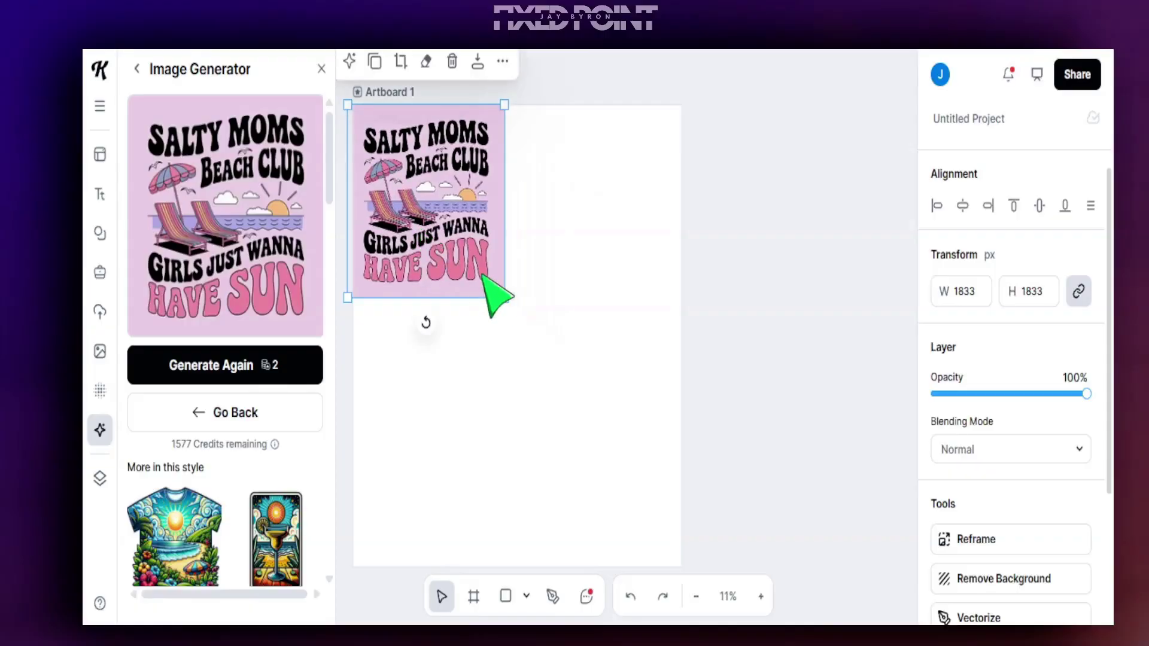
left_click_drag(505, 298, 551, 413)
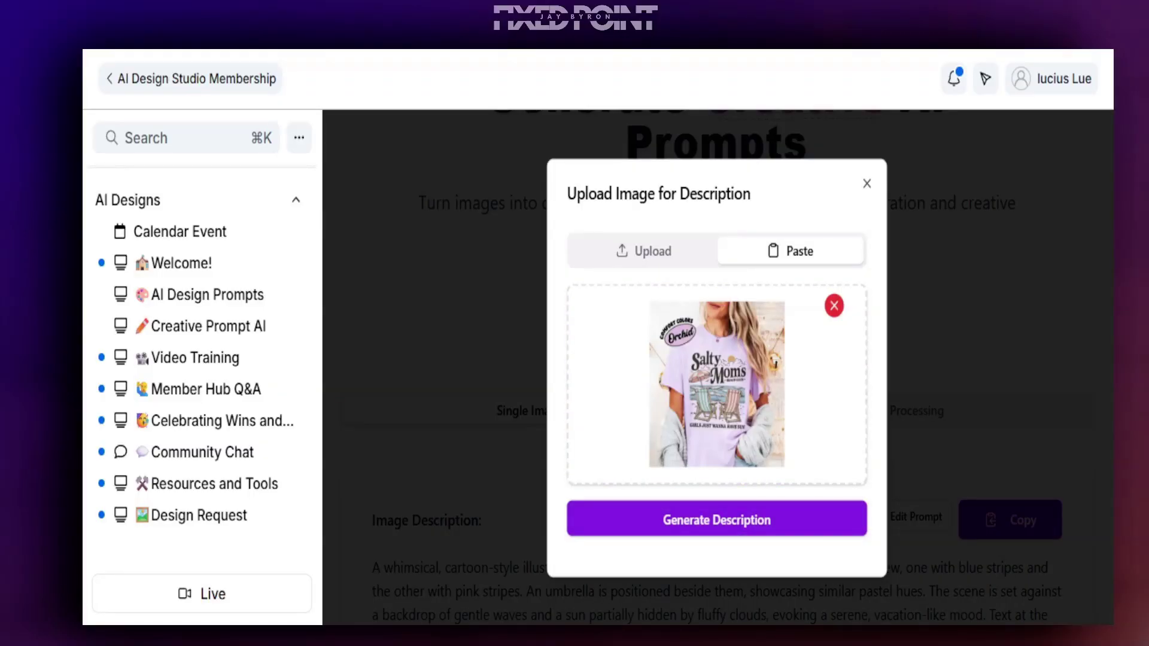
- Switch to the prompt generator, close its image upload dialog and compare the new description with the cream-background Kittl design
left_click(867, 184)
scroll(608, 483, "down", 3)
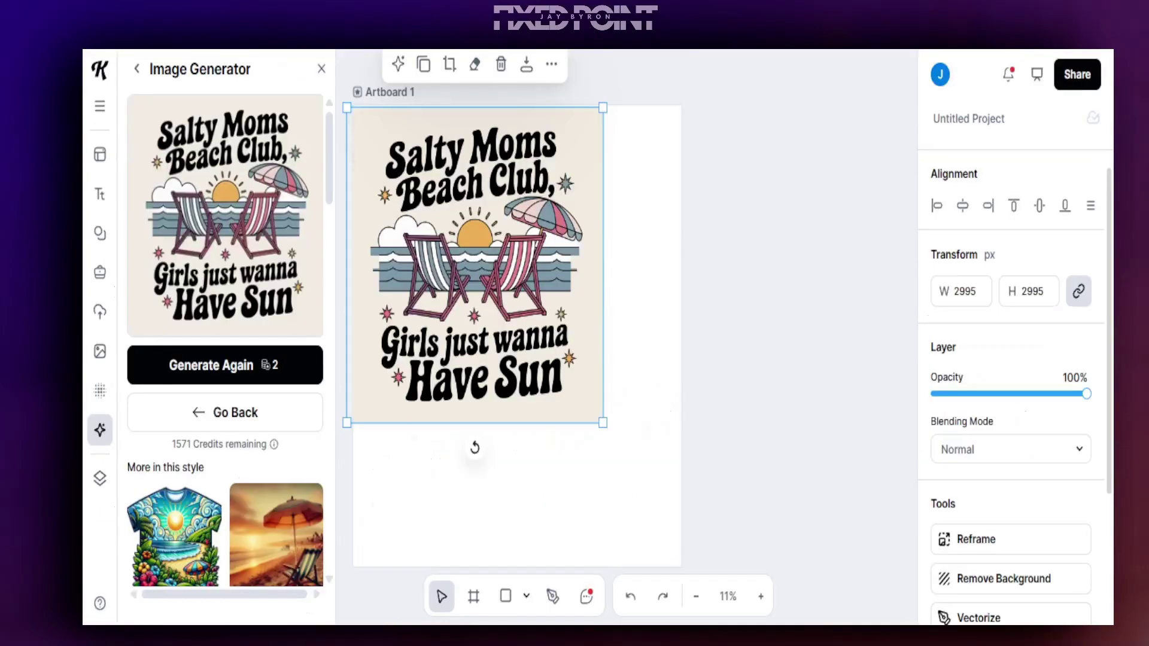
left_click(435, 389)
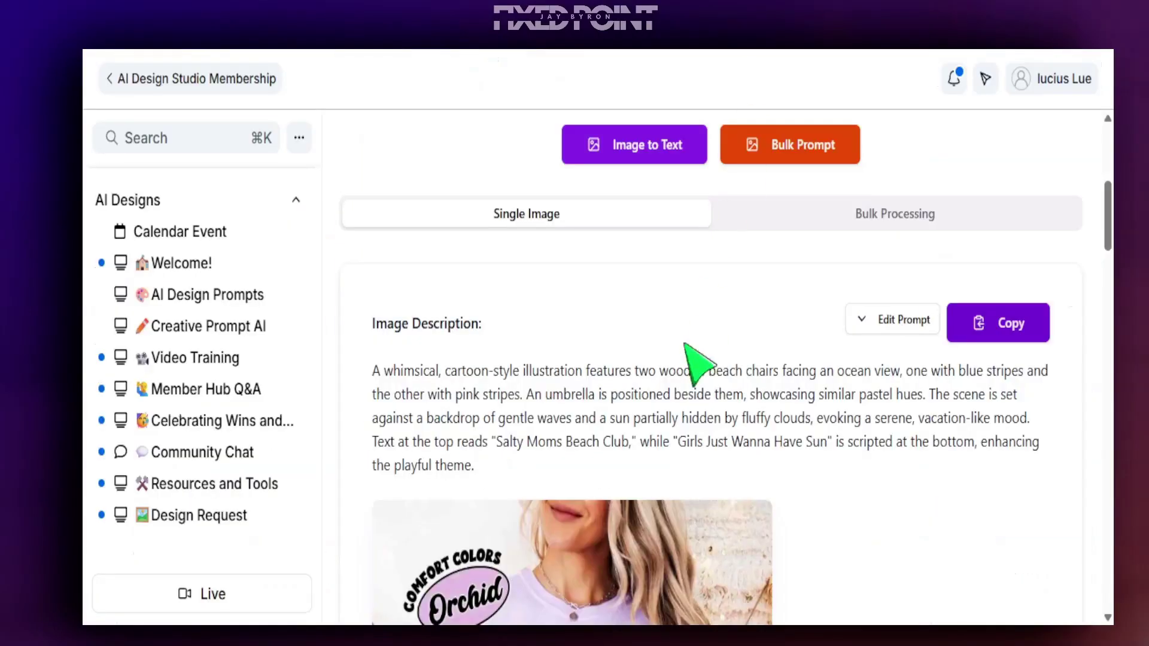
- Open the prompt editor in the prompt generator and remix the original prompt with "make this about mom's who enjoy surfing"
scroll(688, 359, "down", 2)
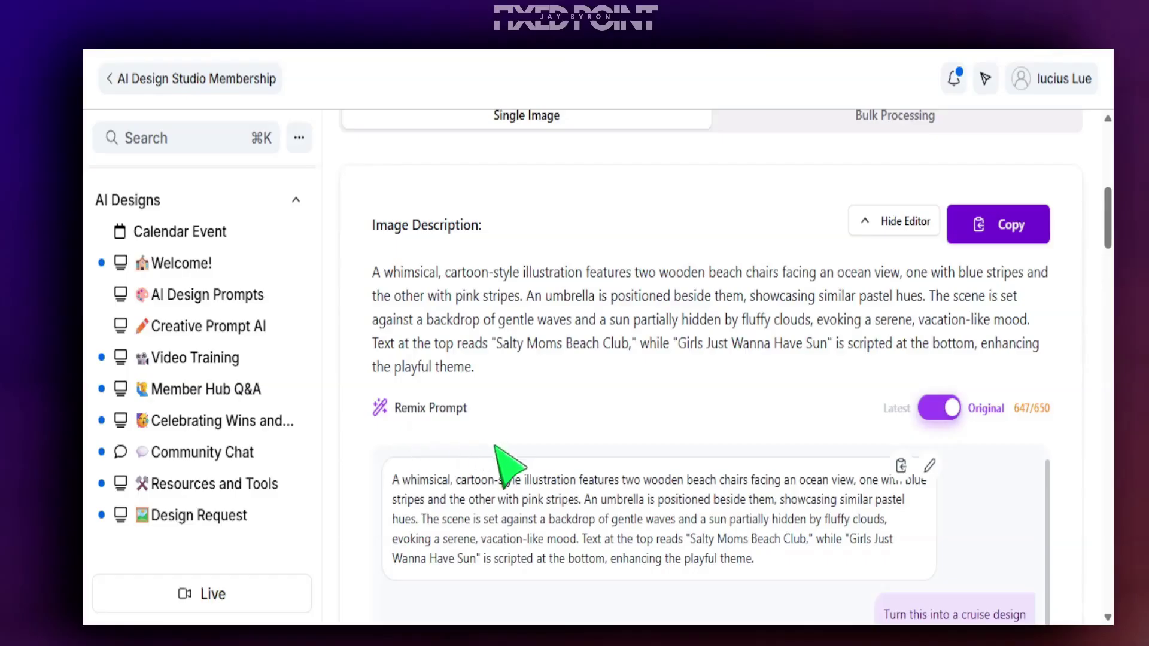
scroll(475, 505, "down", 12)
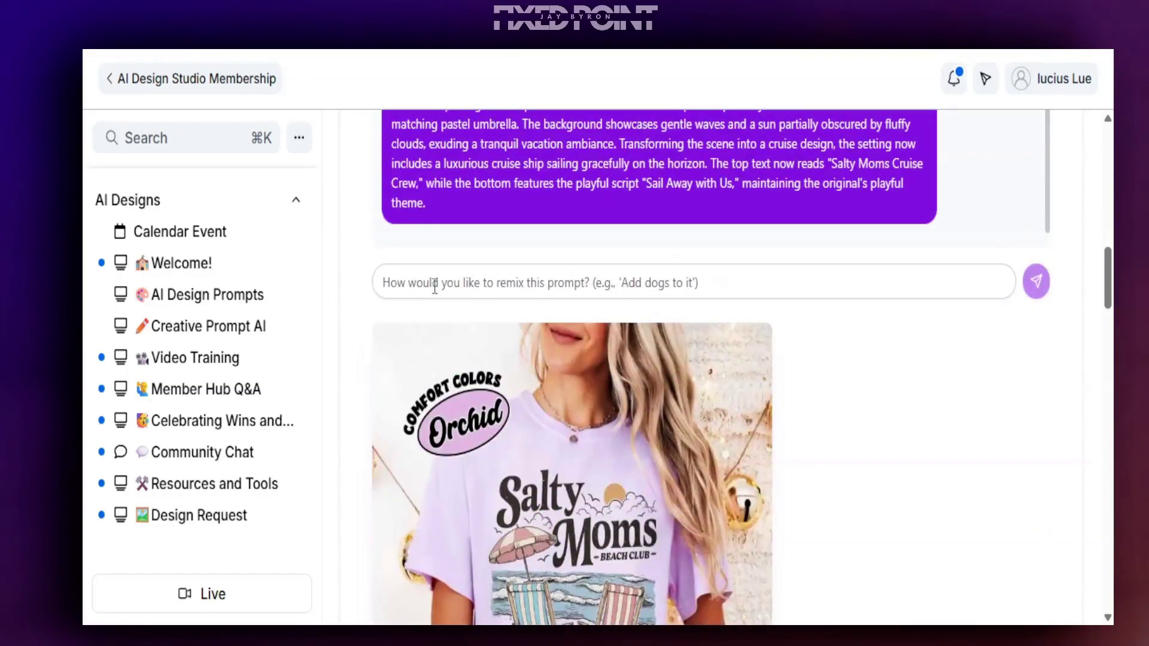
left_click(437, 188)
key("ctrl+v")
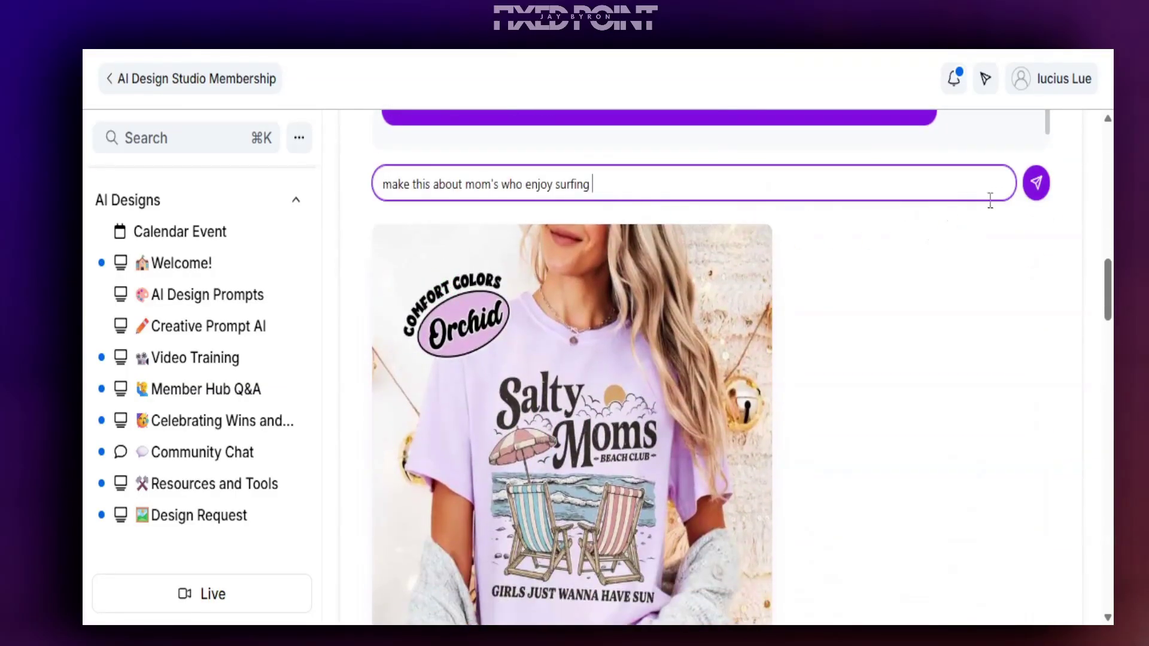
left_click(1037, 182)
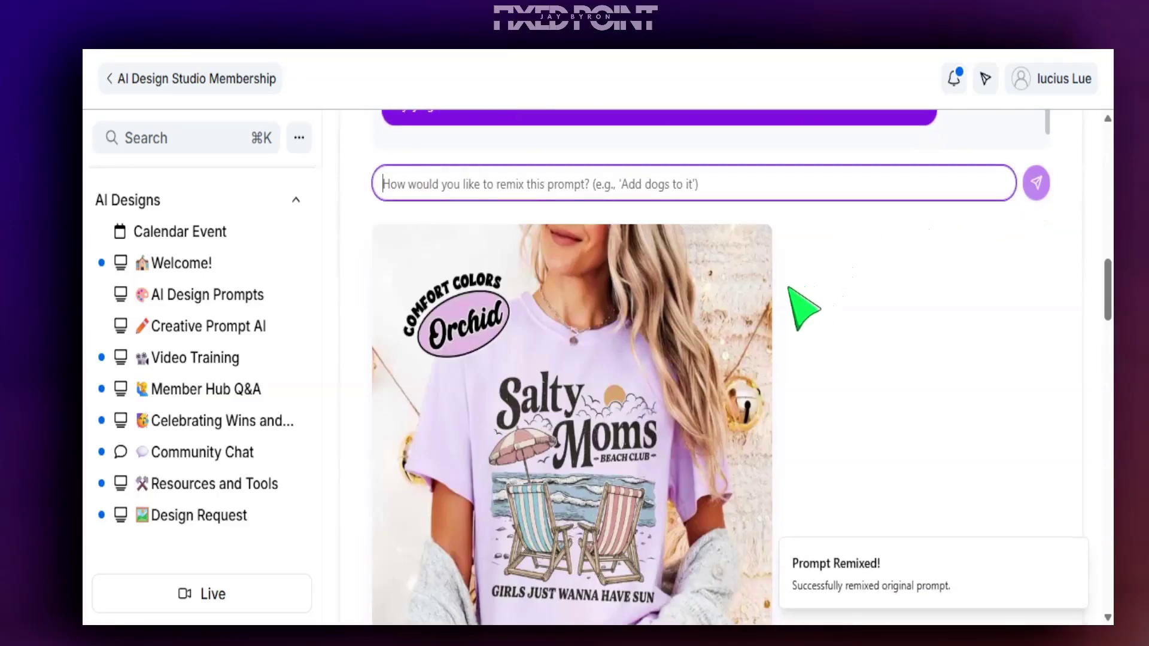
- Examine the remixed surfing prompt, checking the slogan wording for the design's top and bottom text
scroll(479, 365, "down", 2)
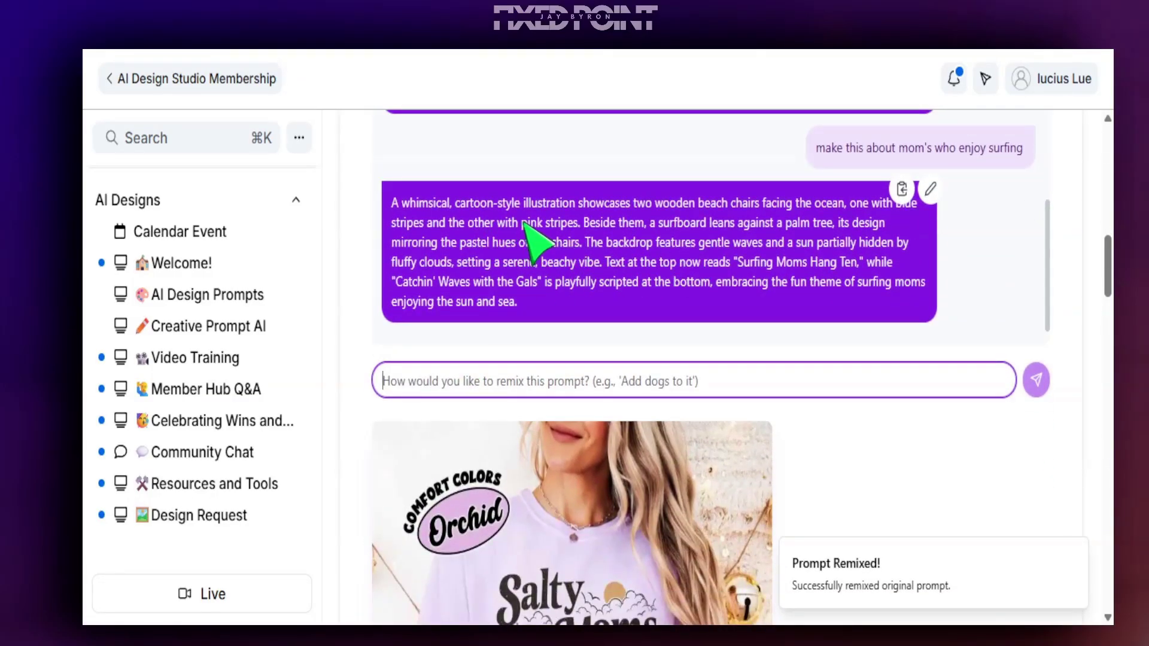
left_click_drag(735, 259, 849, 278)
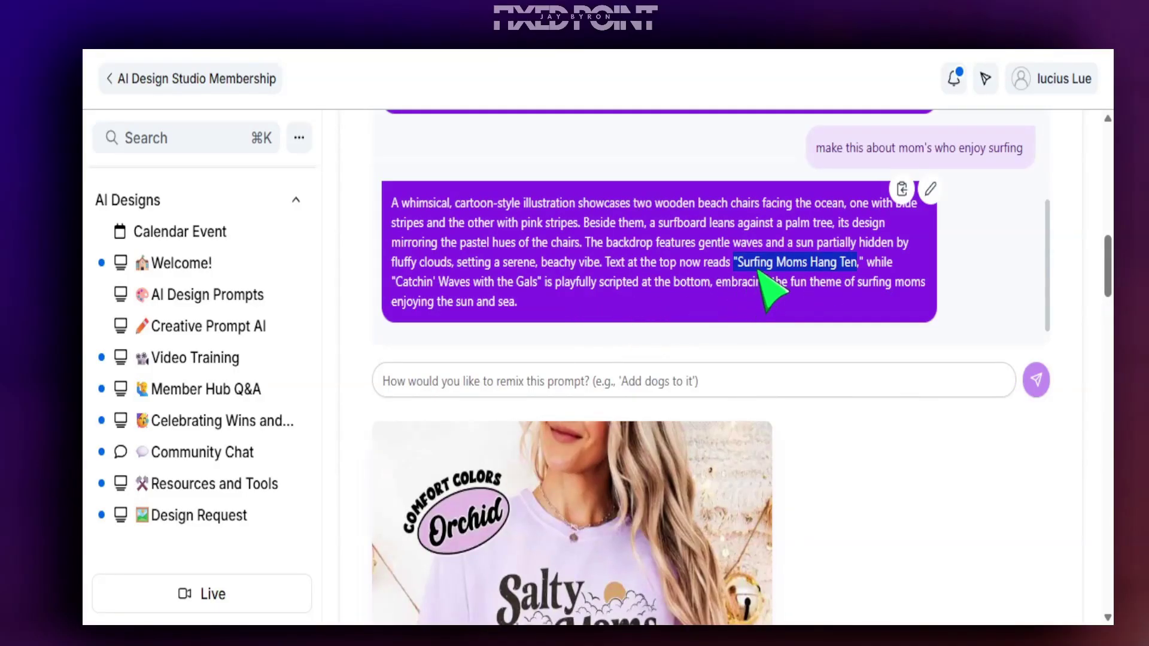
double_click(439, 284)
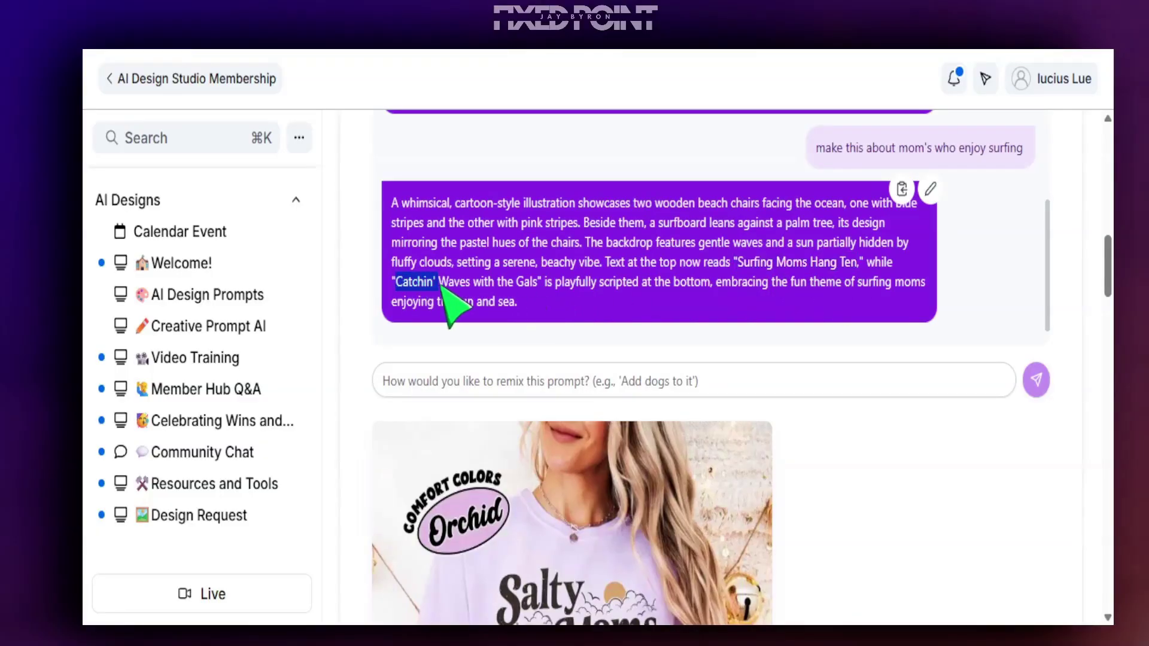
left_click_drag(477, 285, 543, 287)
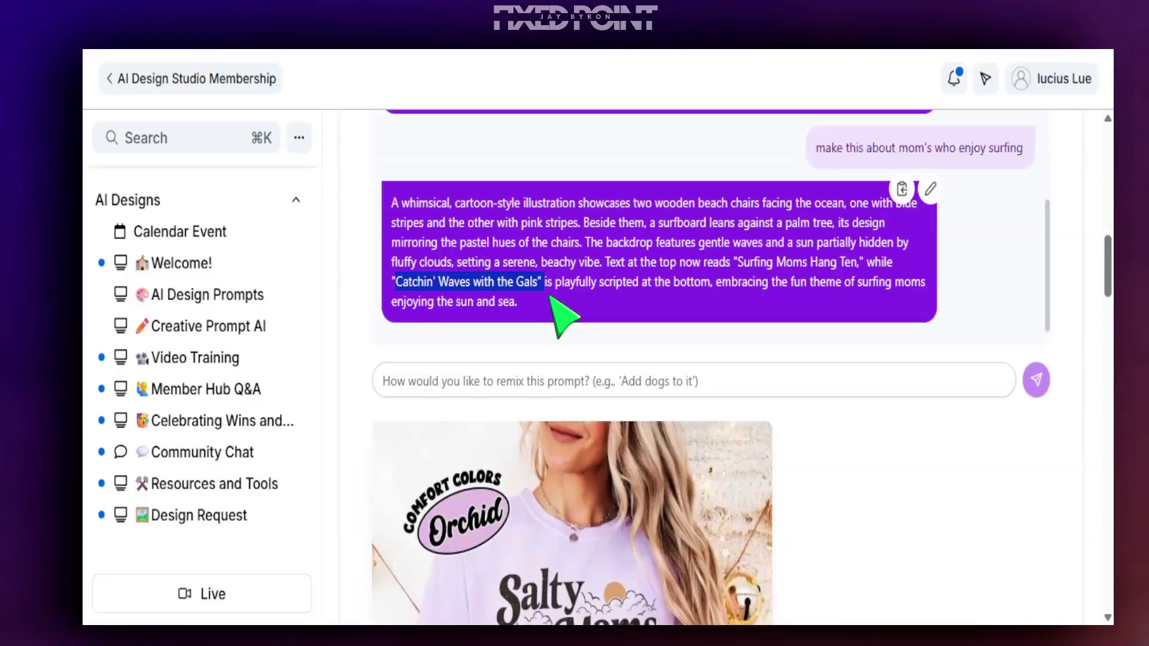
- Copy the remixed surfing prompt and paste it over the old prompt in Kittl's image generator
left_click_drag(428, 224, 817, 219)
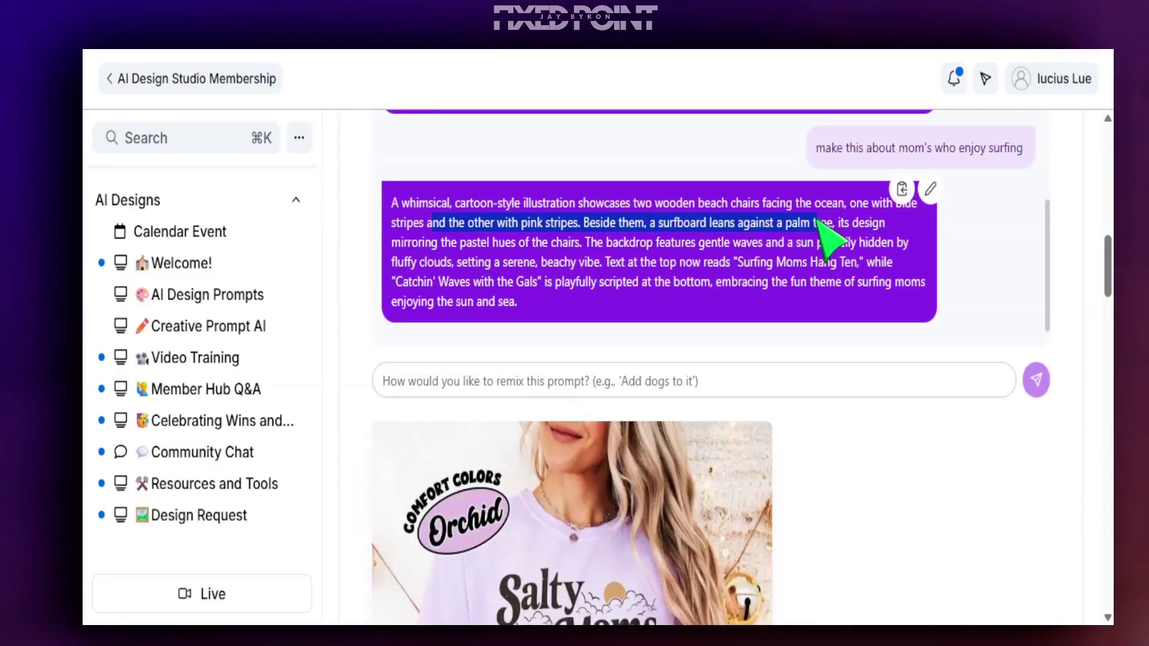
left_click(902, 191)
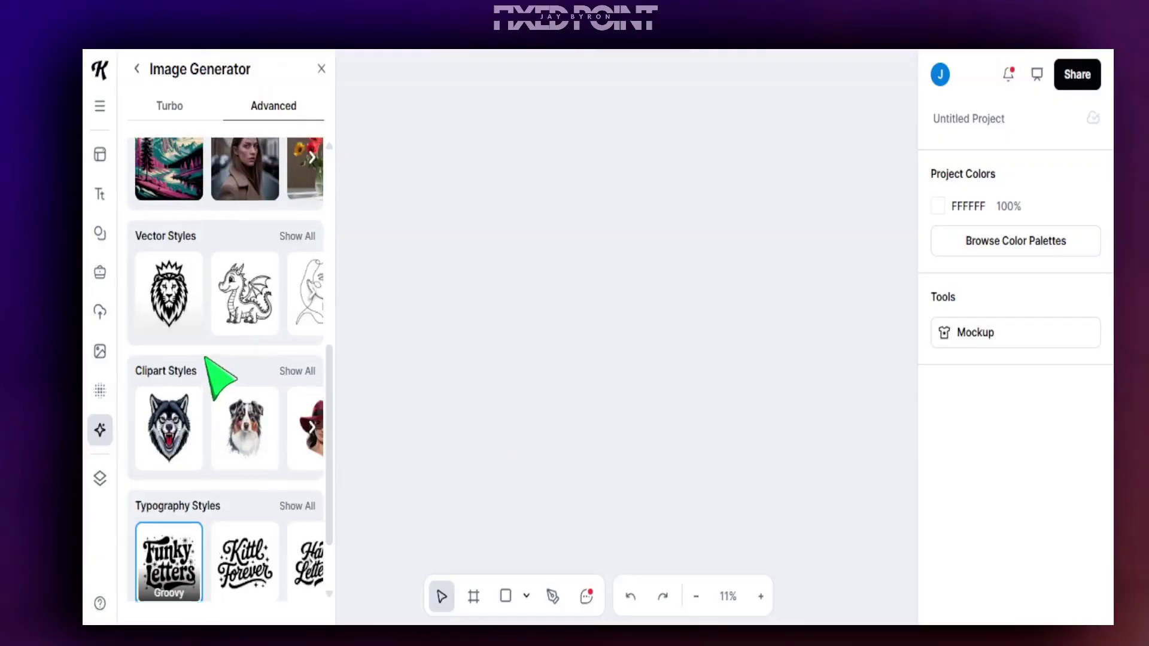
scroll(218, 335, "up", 5)
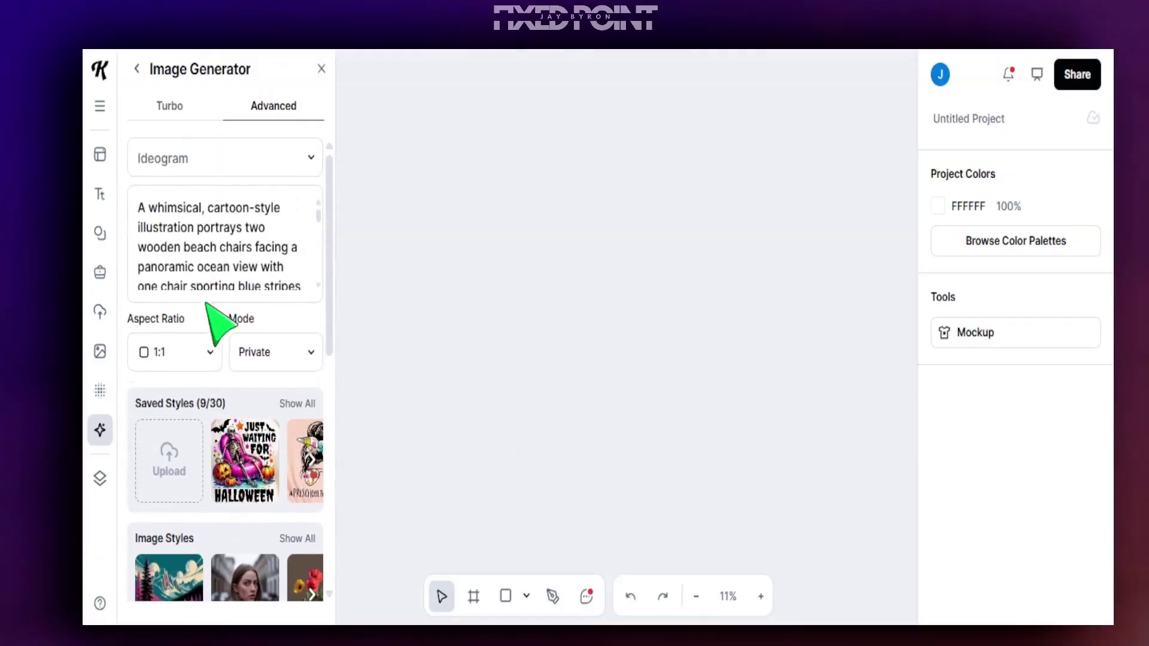
left_click(195, 245)
key("ctrl+a")
key("ctrl+v")
- Generate an image from the surfing prompt using the Groovy typography style
scroll(189, 219, "up", 2)
scroll(204, 419, "down", 10)
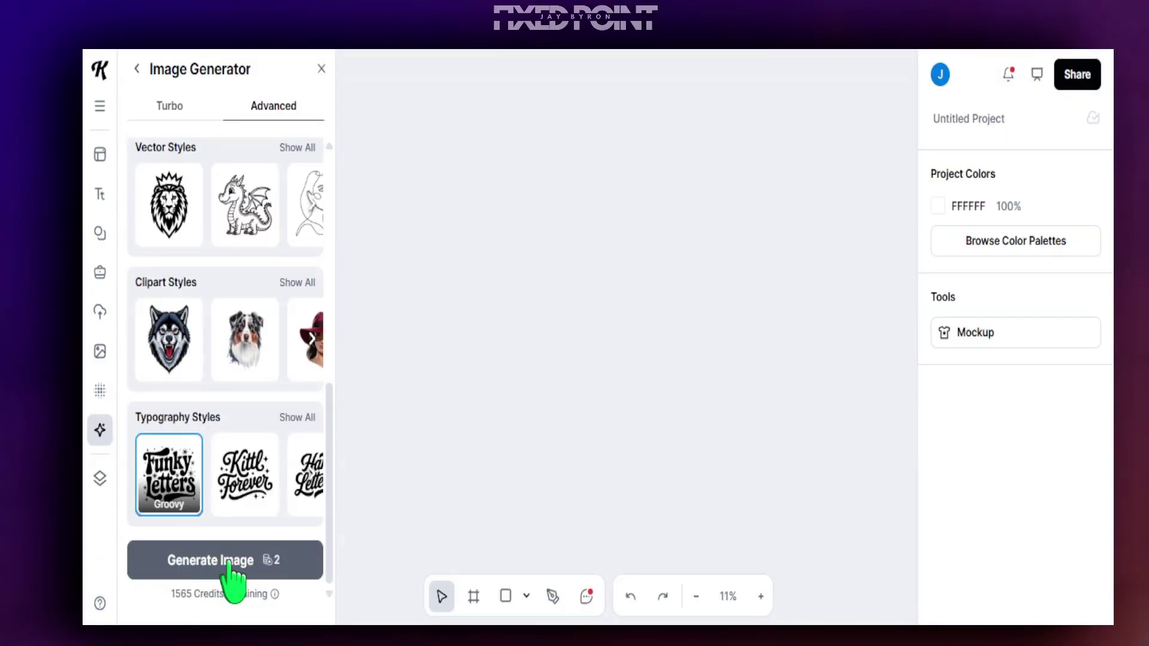
left_click(232, 565)
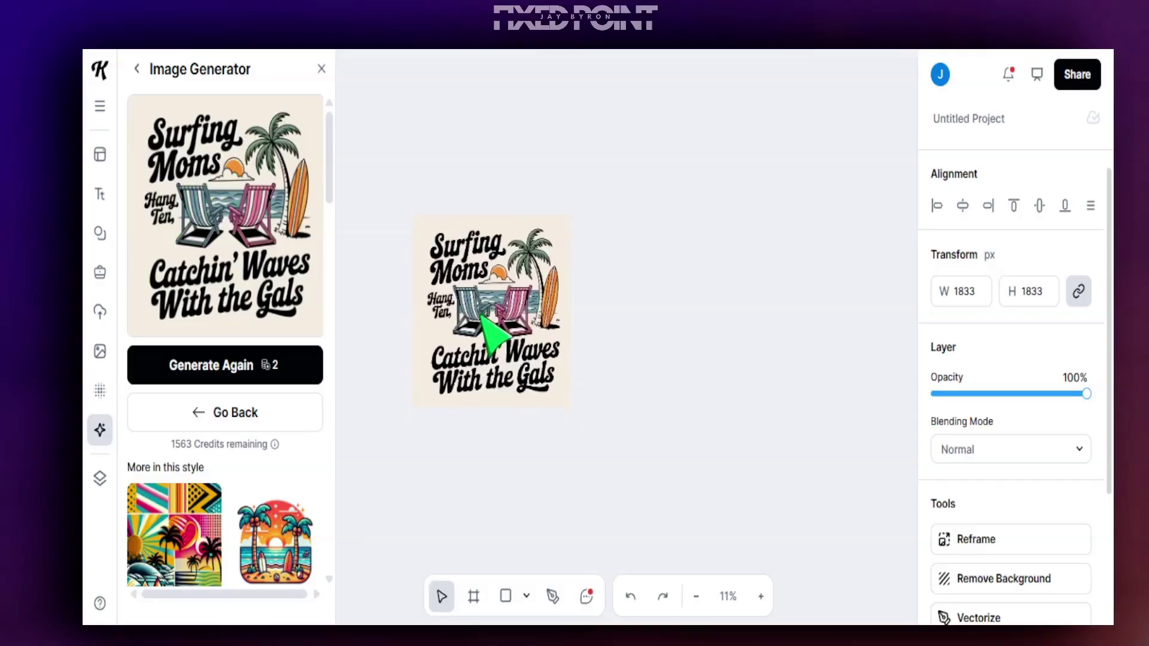
- Move the generated surfing image up on the canvas and enlarge it proportionally to about 3239 px
left_click_drag(493, 334, 469, 269)
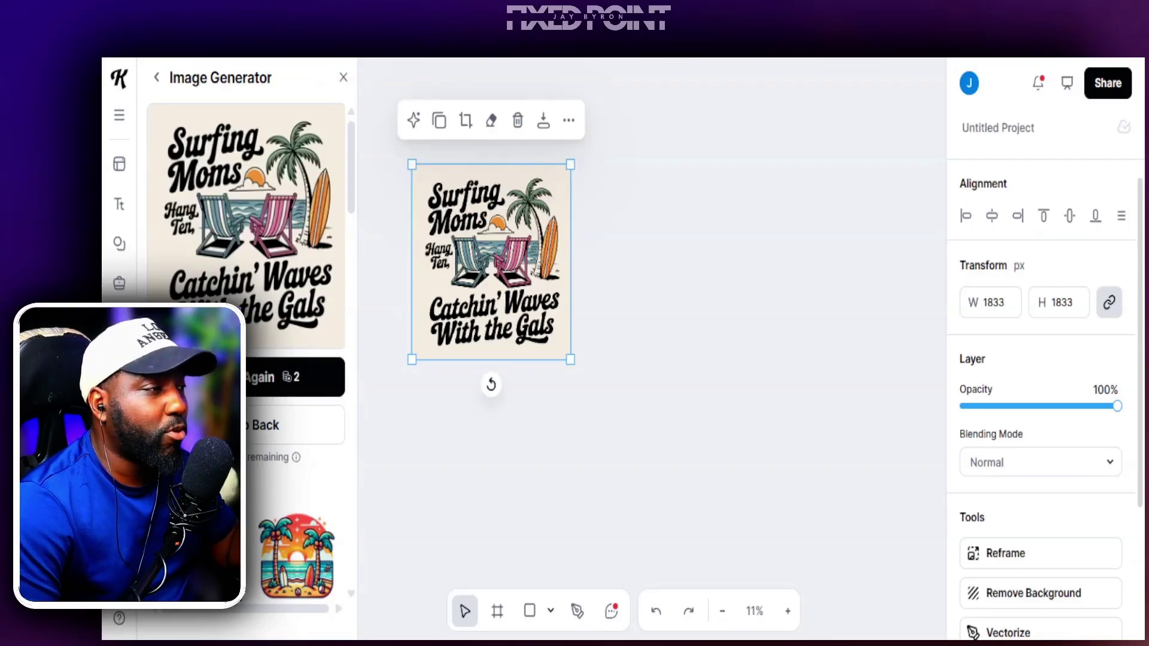
mouse_move(504, 303)
left_mouse_down()
mouse_move(545, 333)
mouse_move(524, 299)
left_mouse_up()
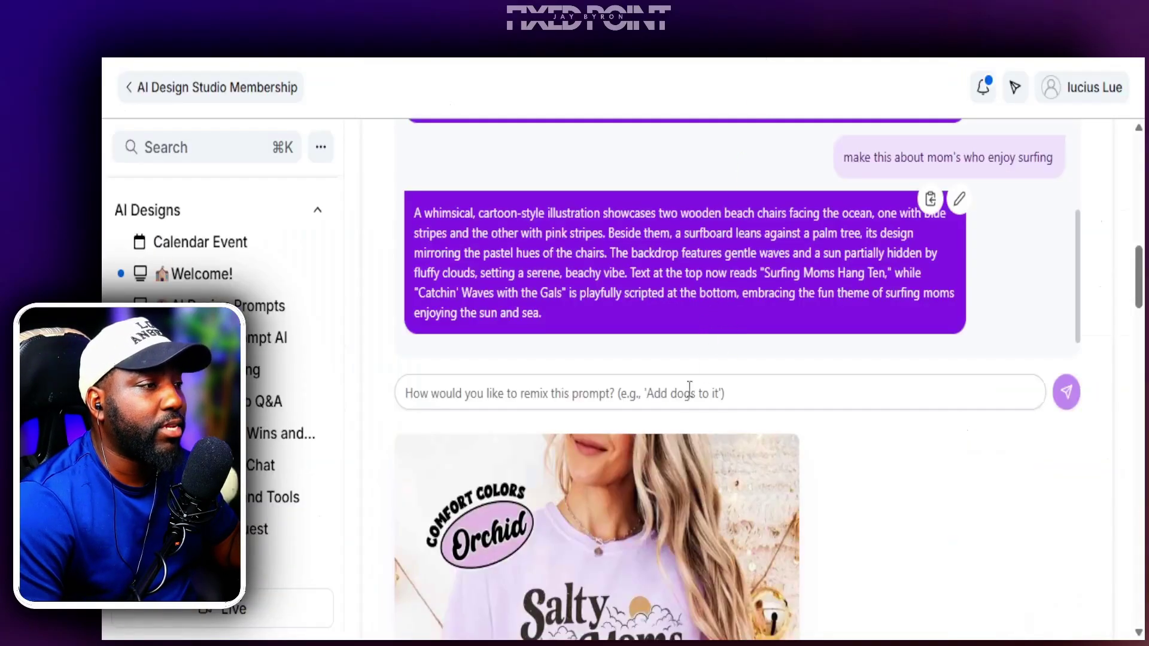
scroll(690, 389, "down", 5)
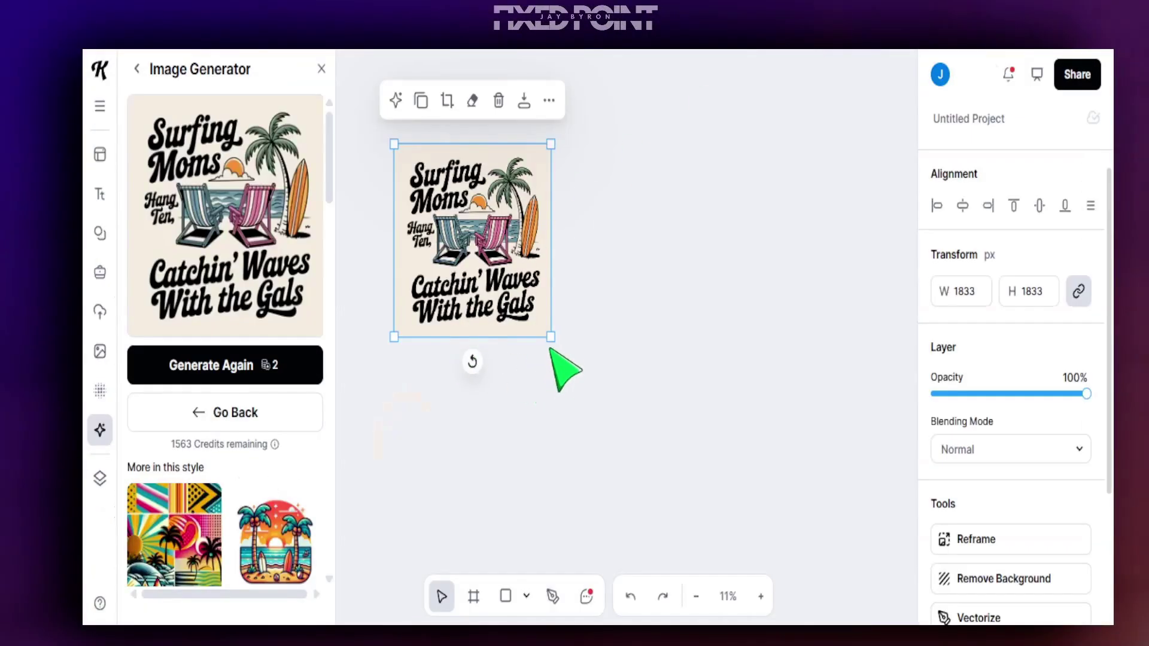
left_click_drag(550, 349, 626, 546)
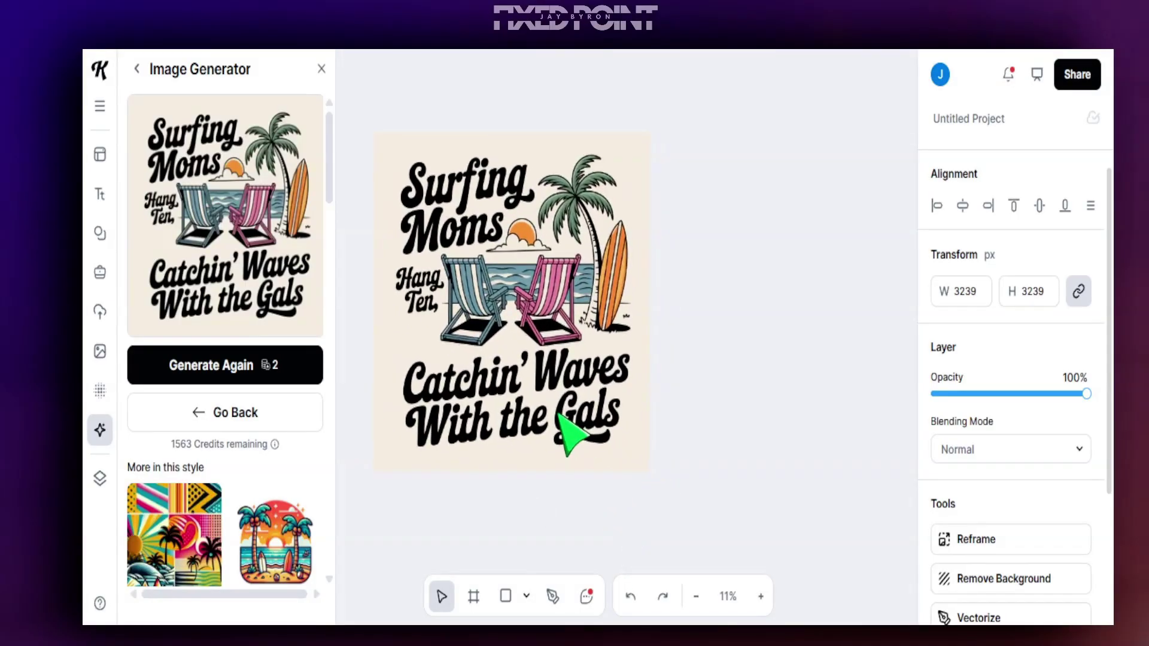
left_click(562, 420)
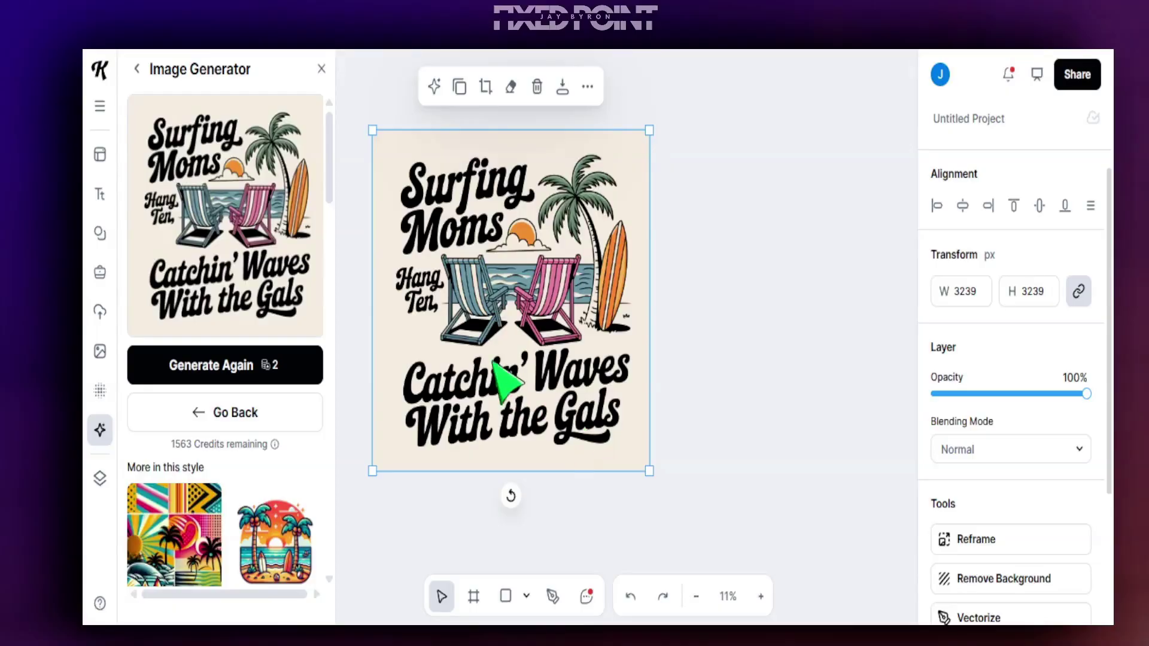
- Move the Salty Moms design off the artboard, beyond the surfing design, and enlarge the surfing design to about 4418 px
scroll(352, 406, "down", 3)
left_click(290, 431)
left_click_drag(272, 441, 252, 504)
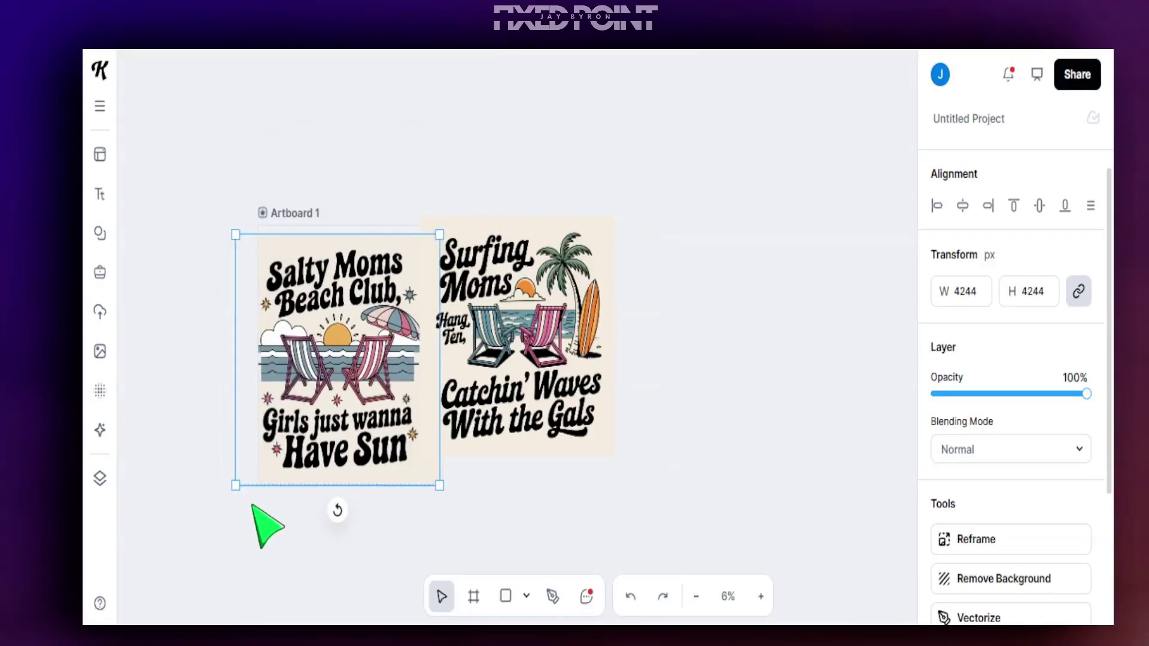
left_click_drag(328, 453, 751, 437)
left_click_drag(521, 383, 570, 403)
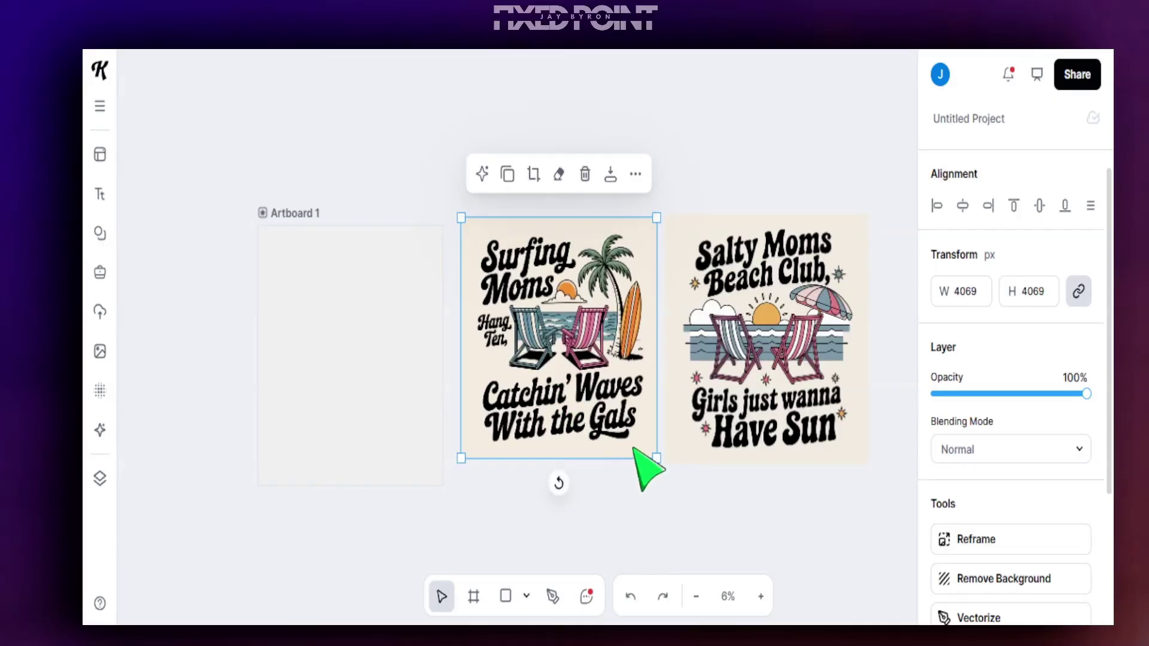
left_click_drag(657, 458, 673, 479)
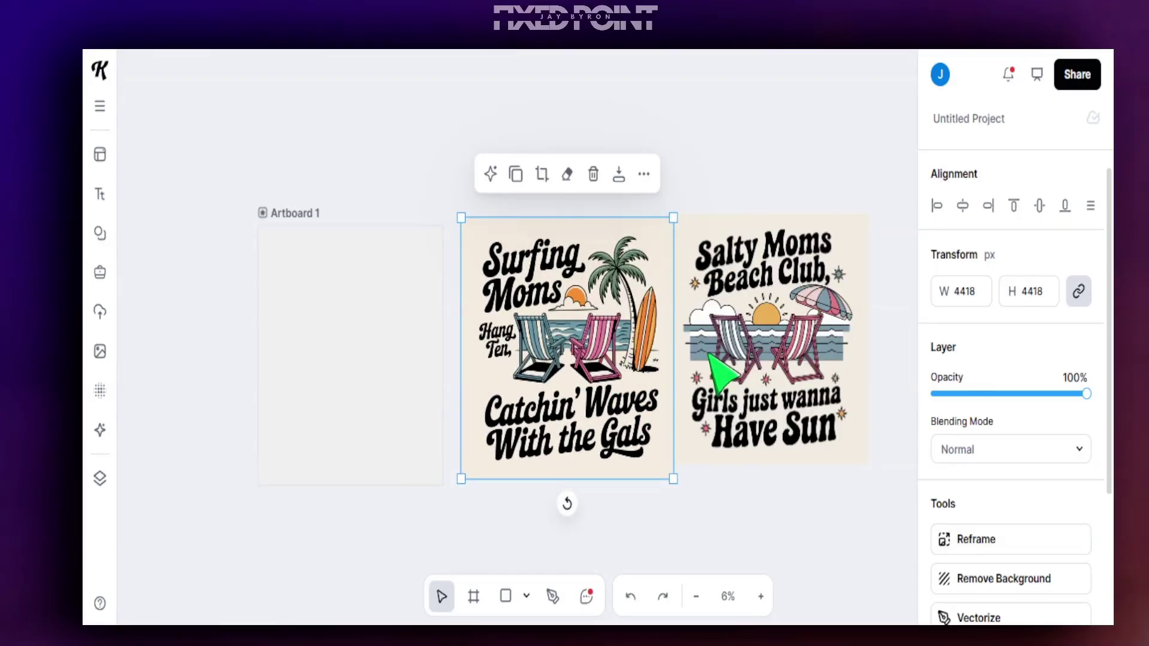
- Delete the Salty Moms design and fit the surfing design to the artboard's width at about 3826 × 3826 px
left_click(727, 346)
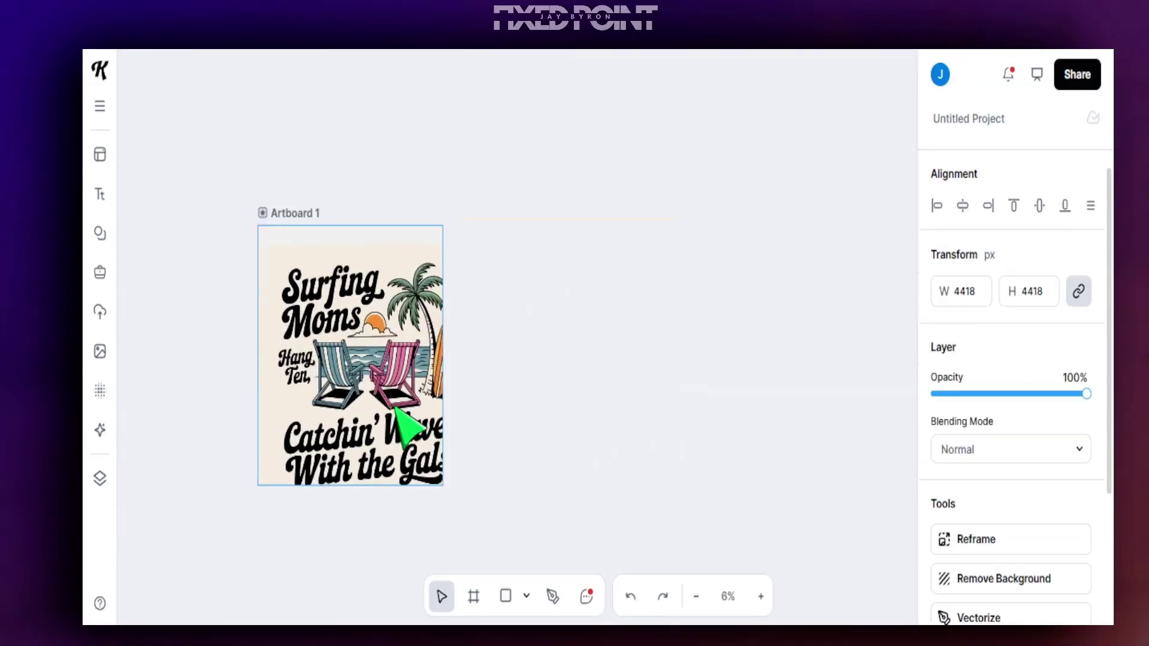
left_click_drag(399, 415, 382, 391)
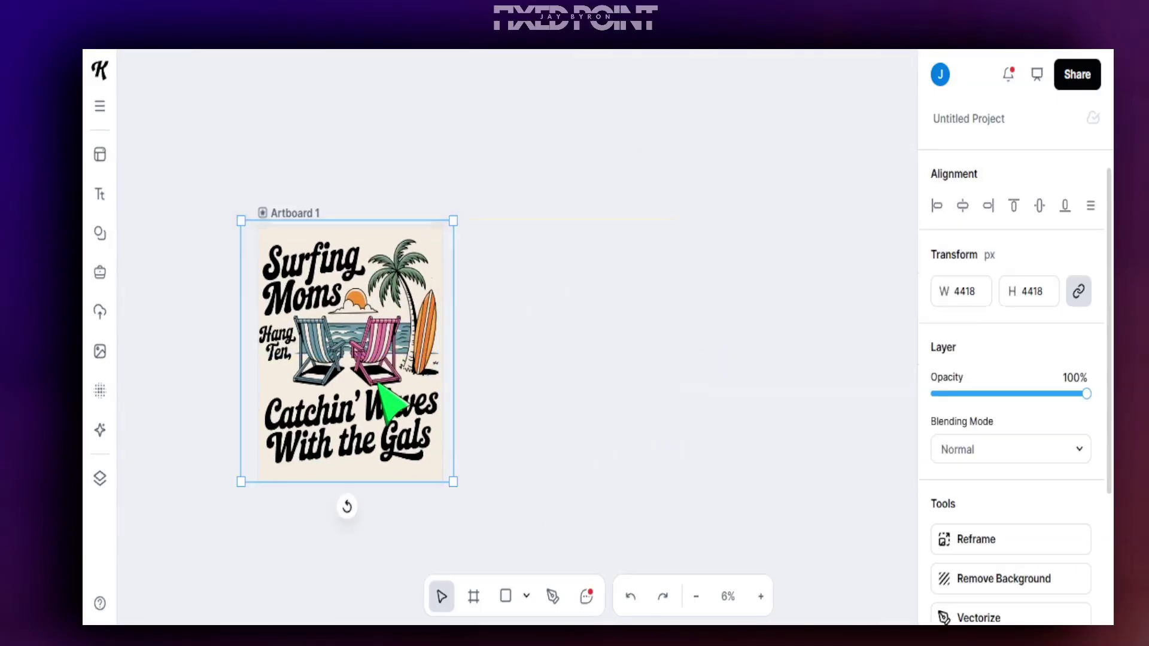
left_click_drag(453, 483, 444, 471)
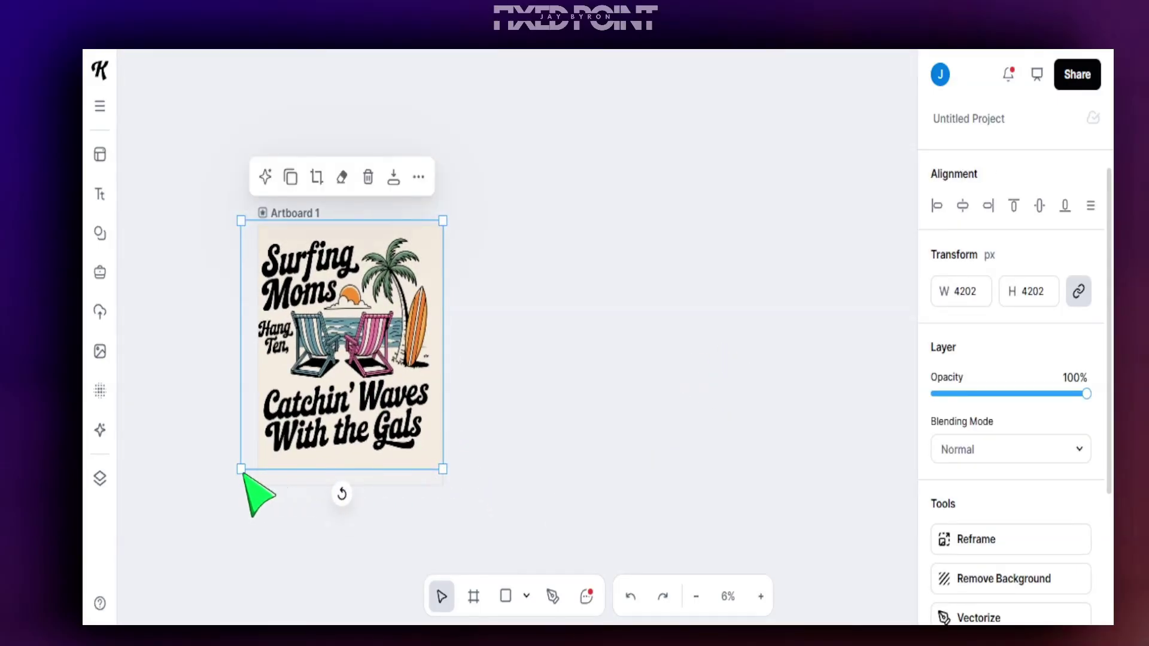
left_click_drag(243, 472, 287, 475)
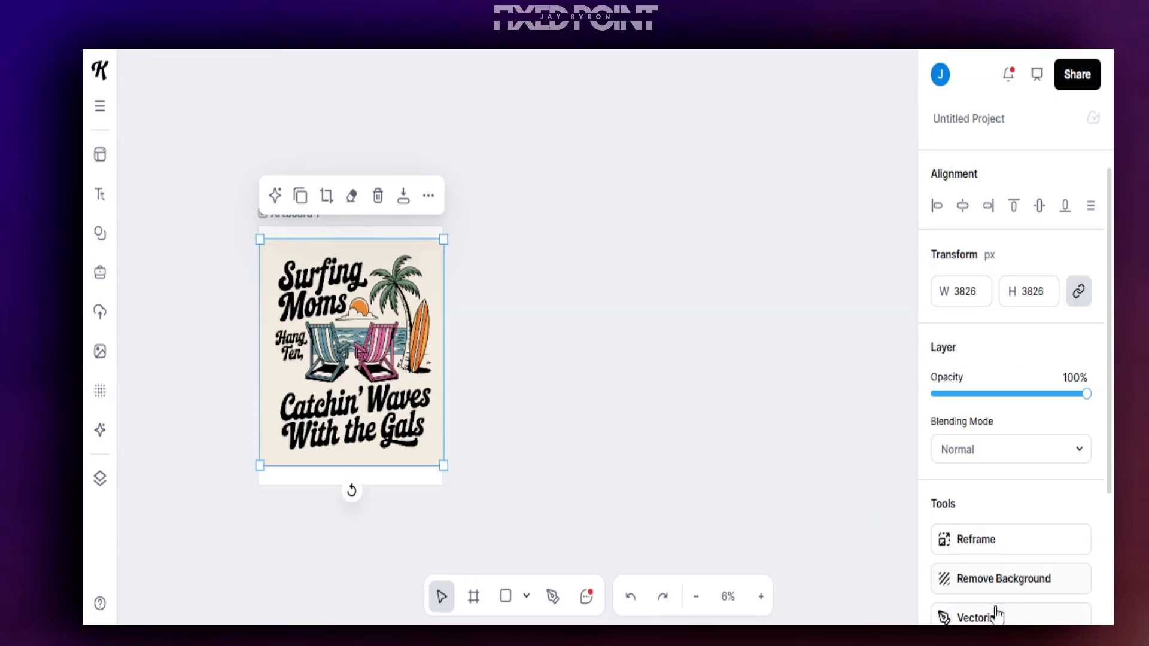
- Remove the surfing design's background and enlarge the cut-out artwork to about 3595 × 3628 px
left_click(945, 583)
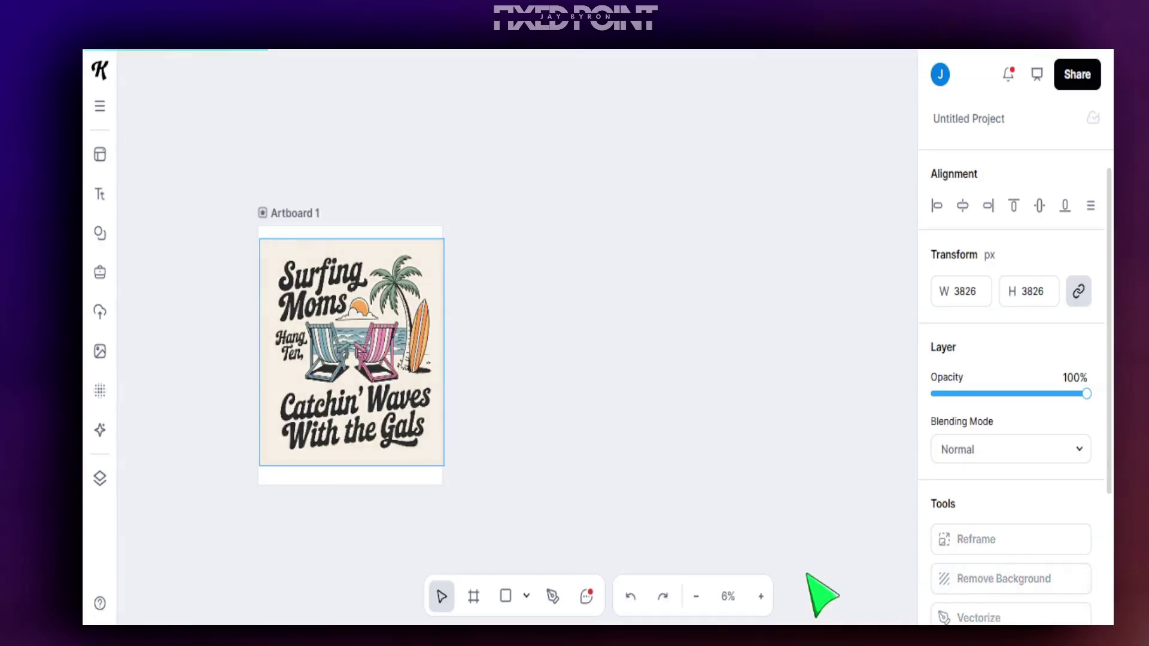
left_click(371, 398)
left_click_drag(423, 443, 431, 459)
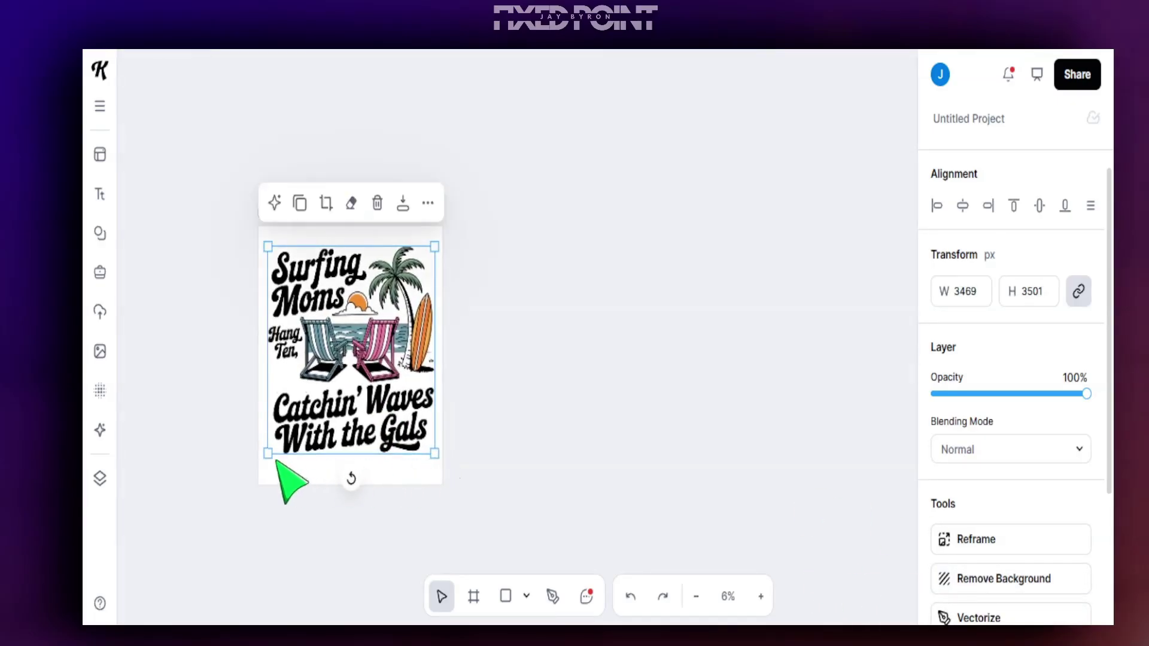
left_click_drag(267, 456, 261, 462)
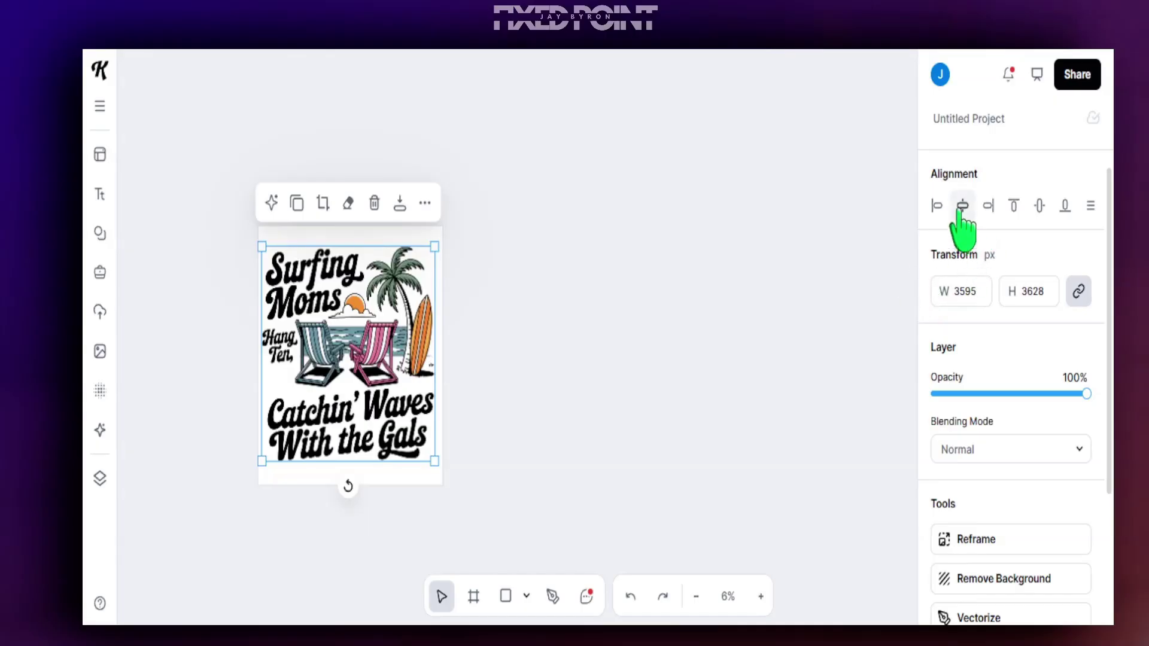
- Center the surfing design horizontally and vertically on the artboard and deselect it
left_click(962, 206)
left_click(1039, 206)
left_click(687, 340)
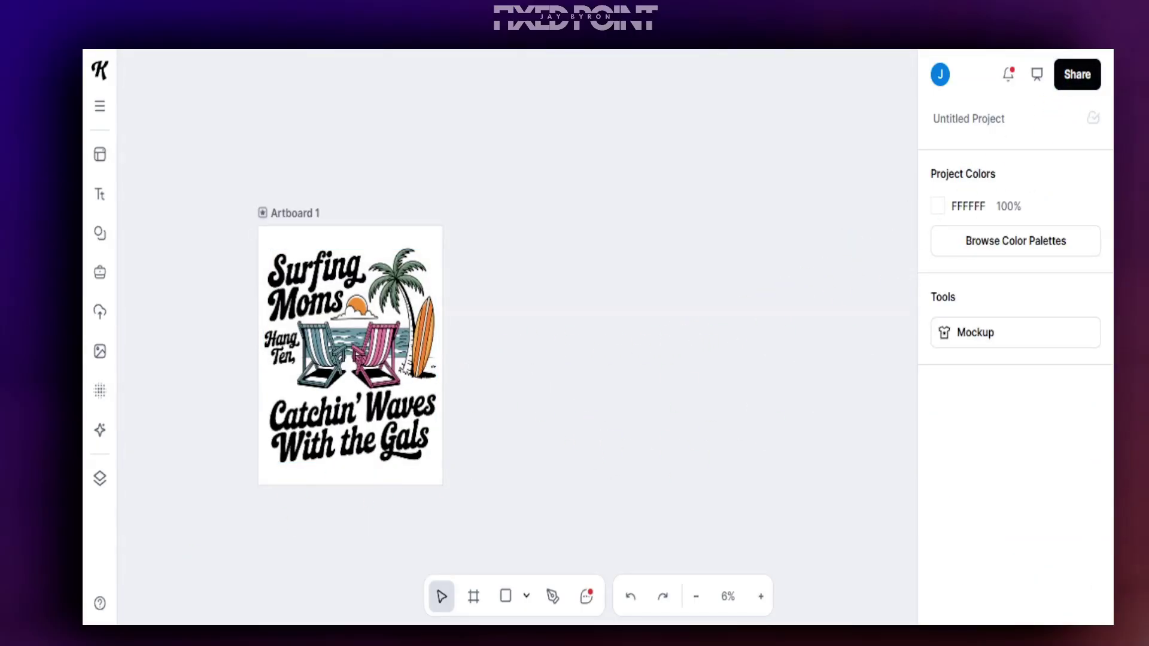
- Download Artboard 1 as a 3852 × 4398 px PNG with its background removed
left_click(1077, 74)
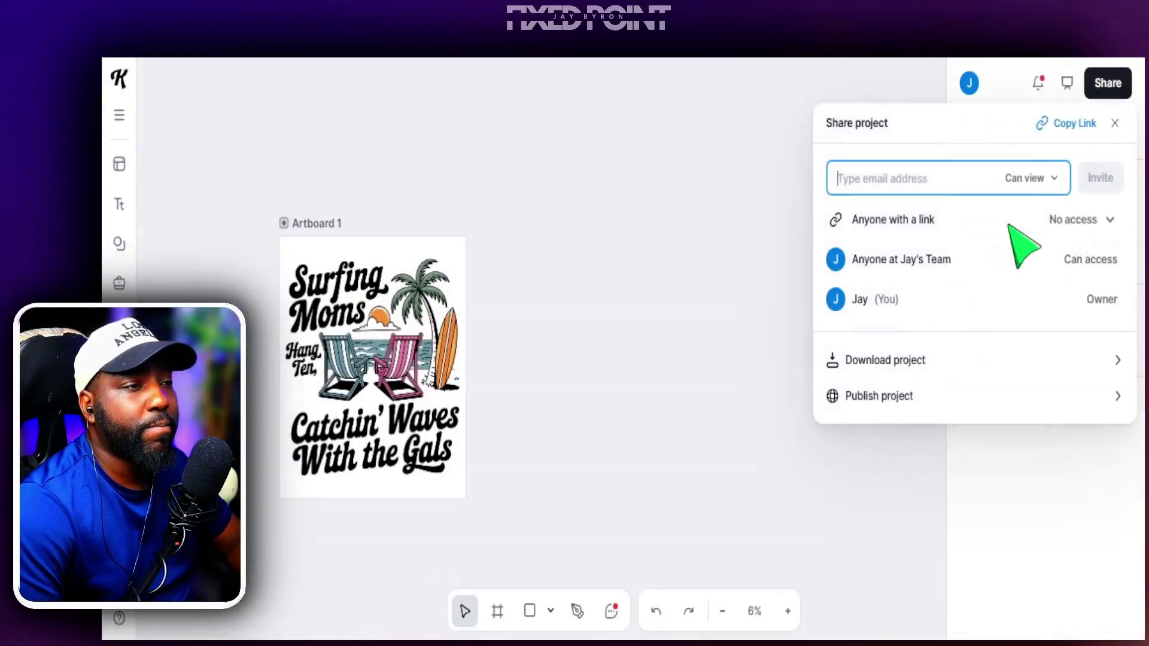
left_click(952, 362)
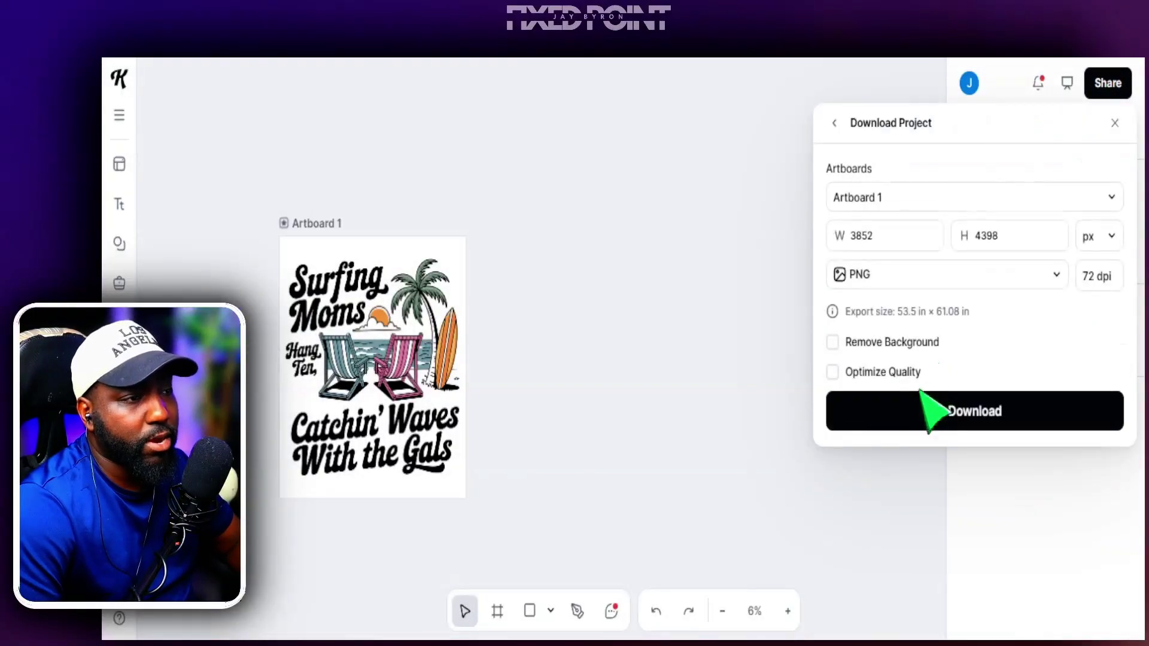
left_click(832, 343)
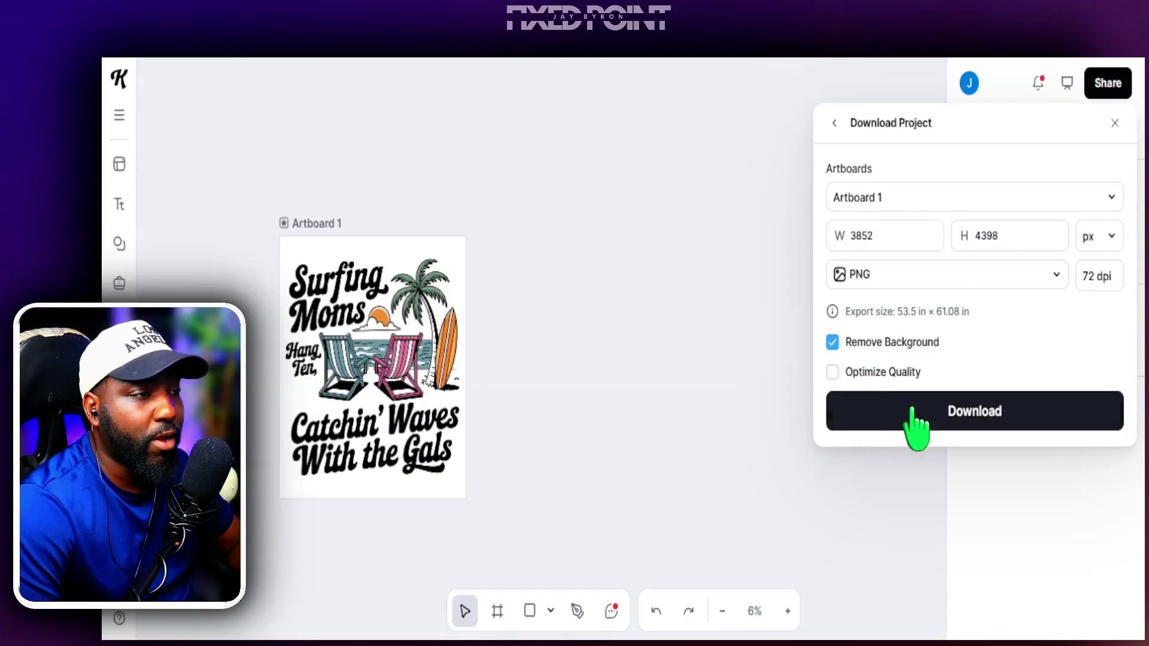
left_click(949, 410)
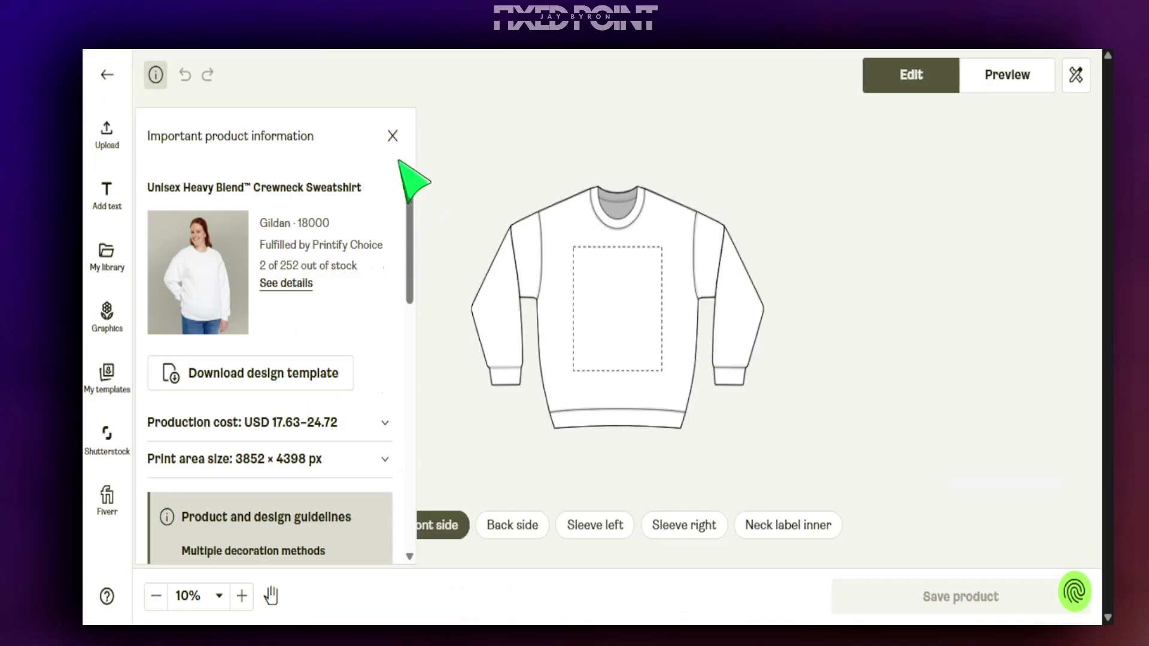
- Switch to the Printify sweatshirt editor, close the product information and place the downloaded Untitled Project.png on the front side
left_click(393, 136)
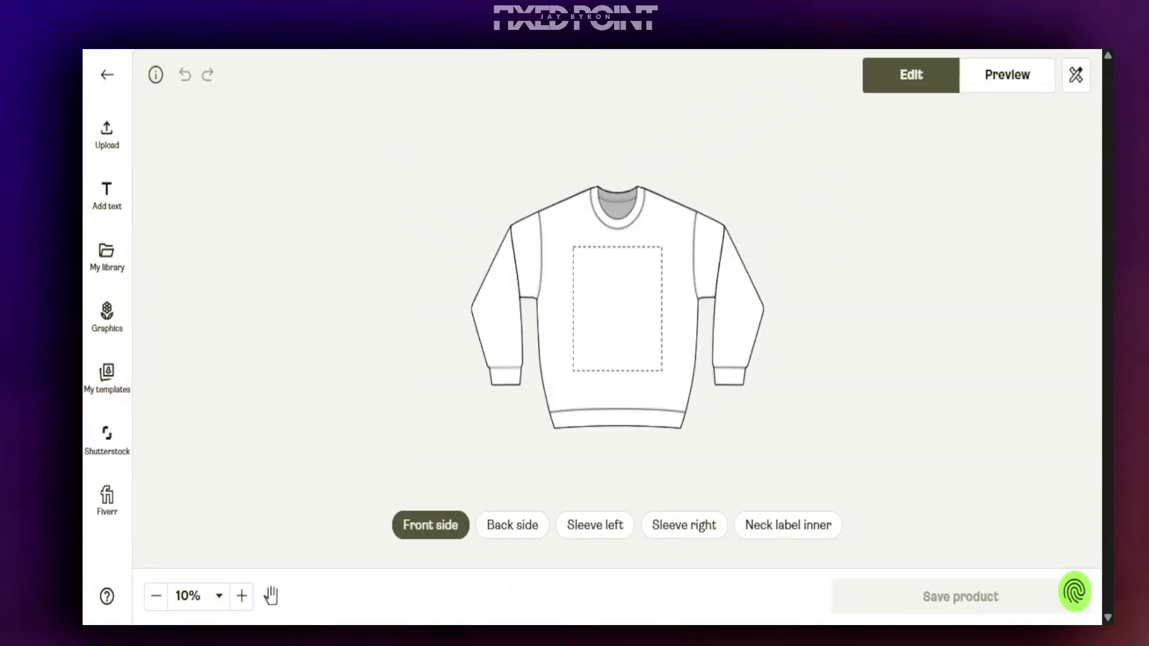
left_click_drag(1137, 389, 918, 388)
left_click_drag(610, 346, 610, 346)
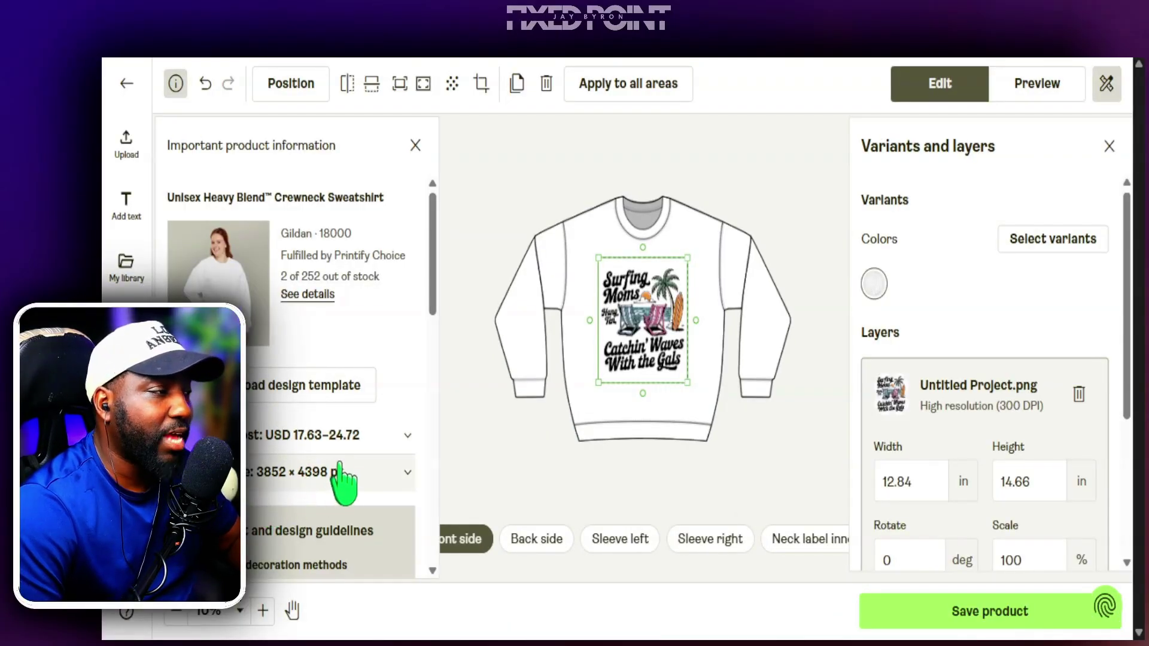
- Preview the front-printed sweatshirt on a model mockup, then return to the design editor
left_click(415, 145)
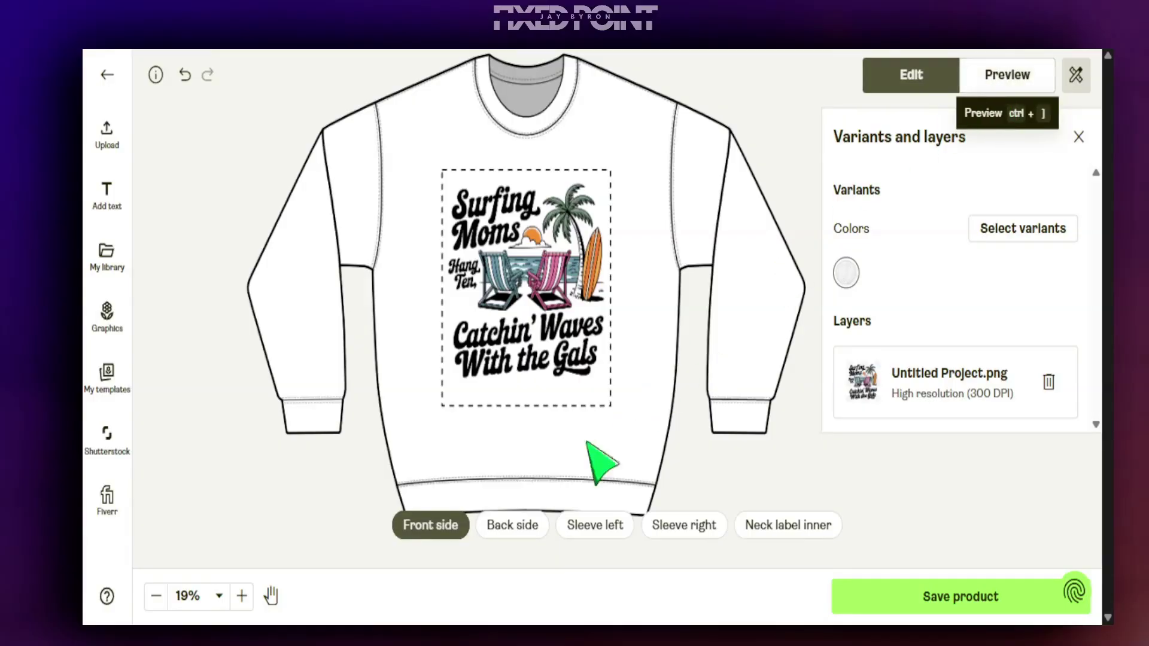
left_click(993, 83)
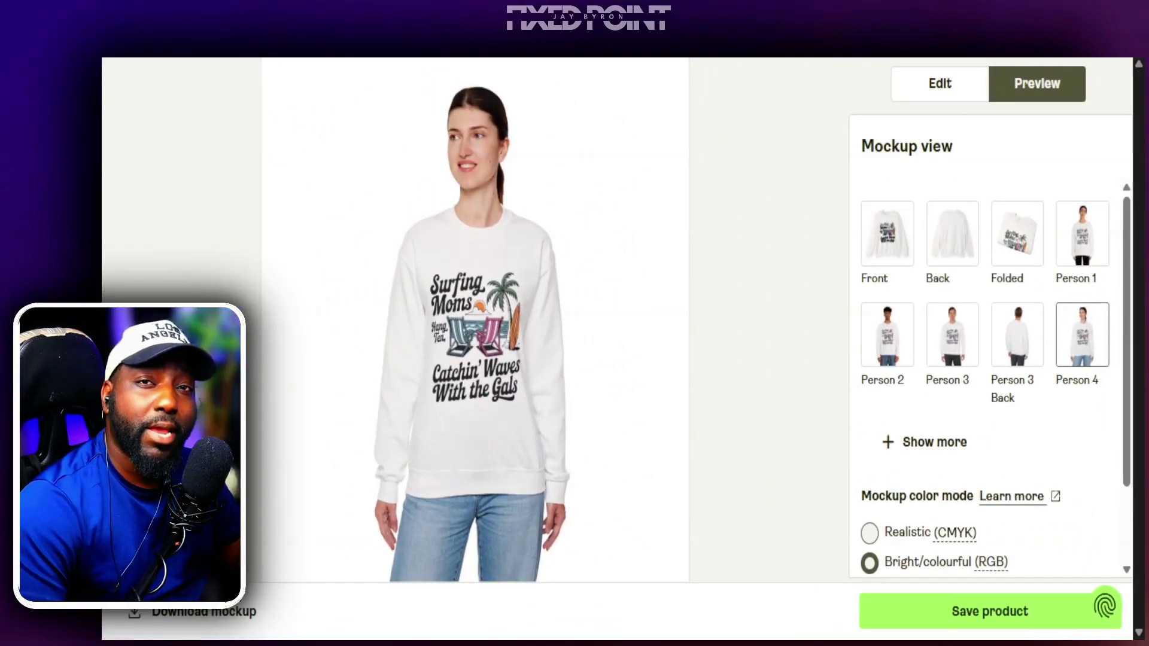
left_click(936, 87)
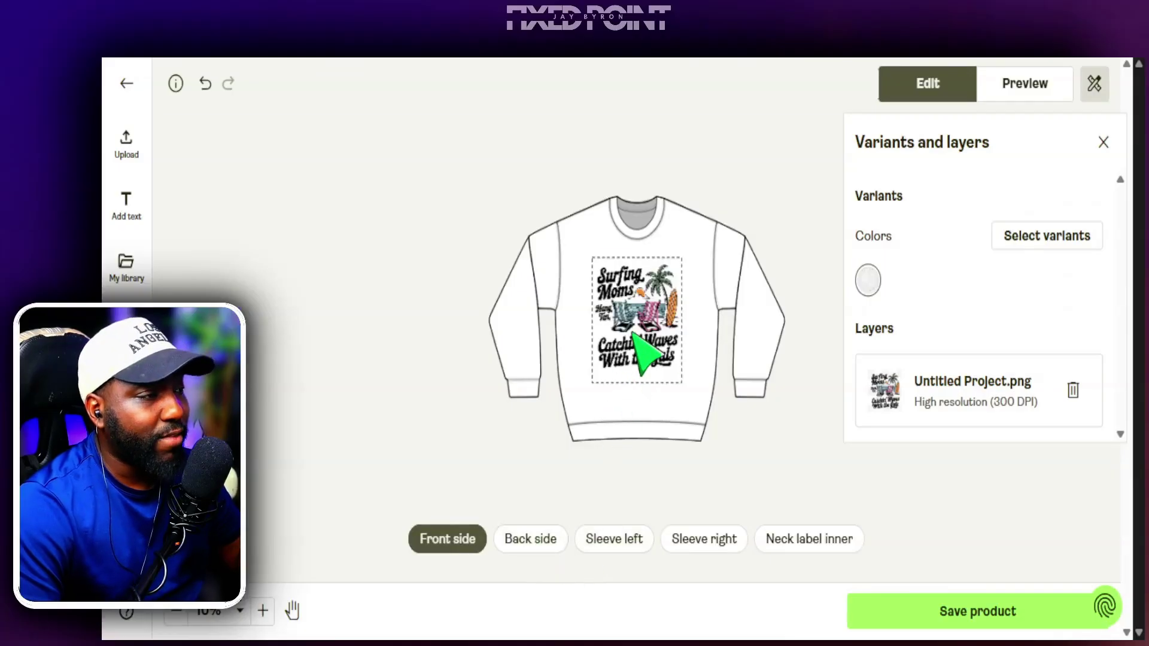
- Delete the surfing design from the sweatshirt's front side
left_click(636, 341)
key("Delete")
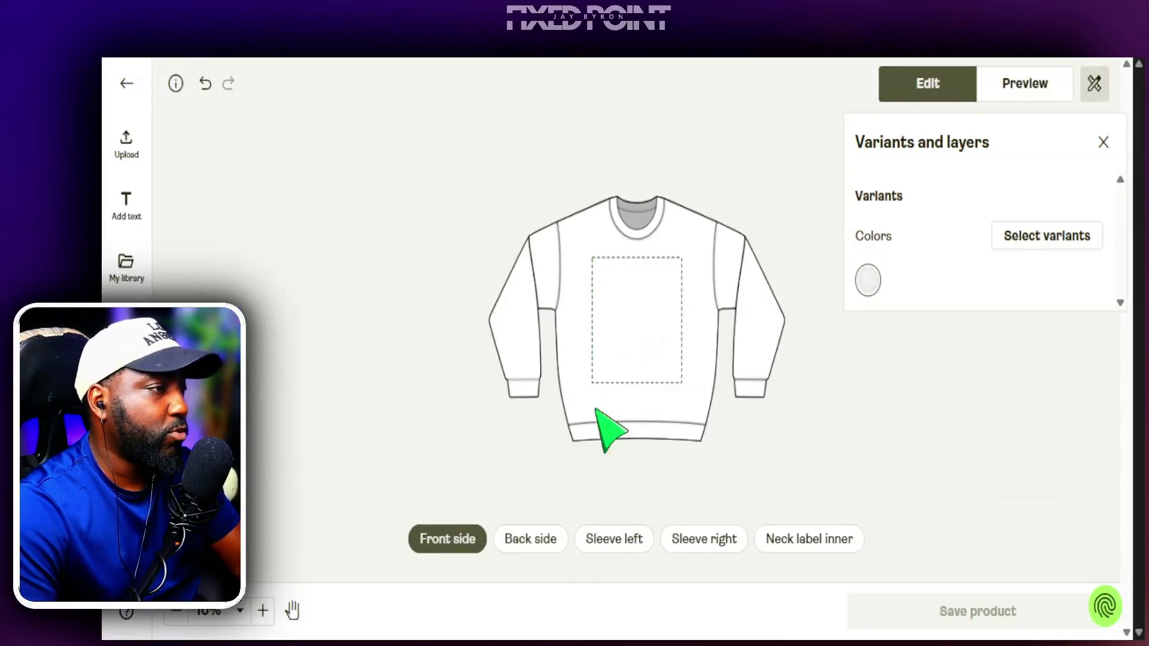
- Place Untitled Project.png on the sweatshirt's back side, shift it slightly upward in the print area and deselect it
left_click(537, 538)
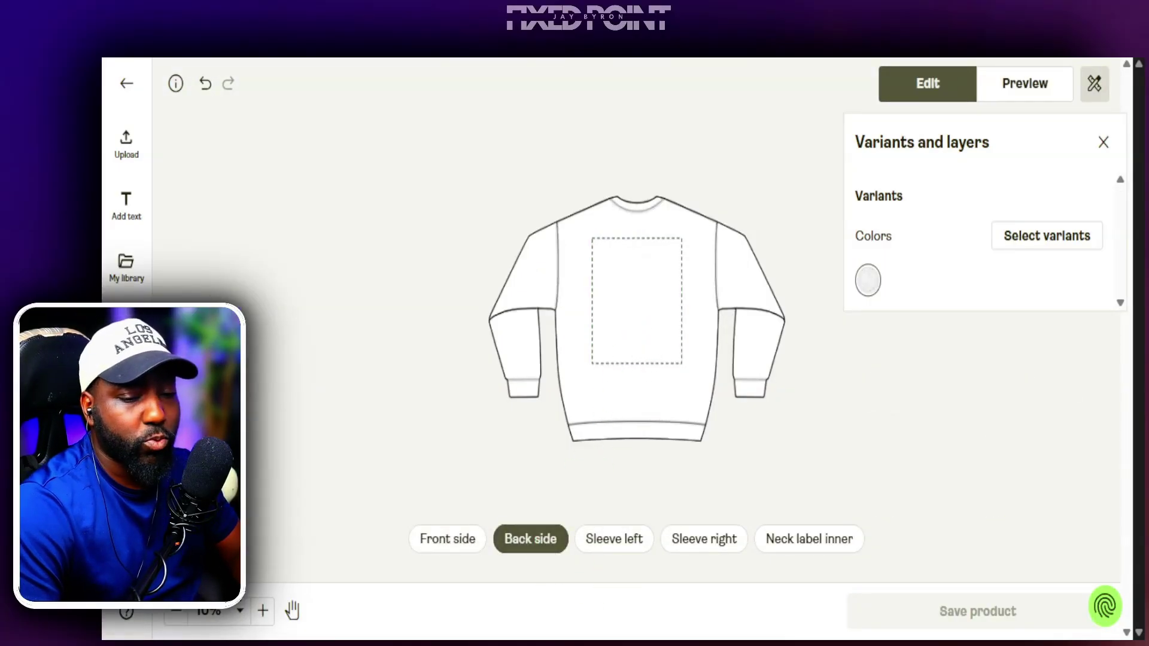
left_click_drag(1141, 129, 654, 397)
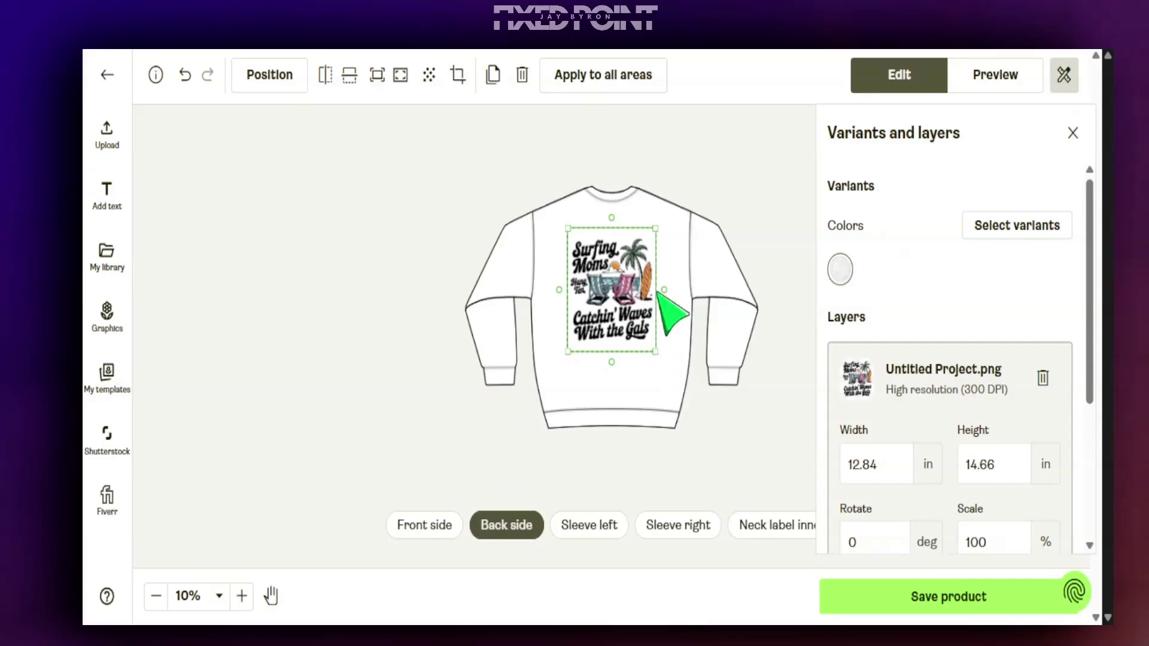
mouse_move(671, 306)
left_mouse_down()
mouse_move(646, 300)
mouse_move(629, 271)
left_mouse_up()
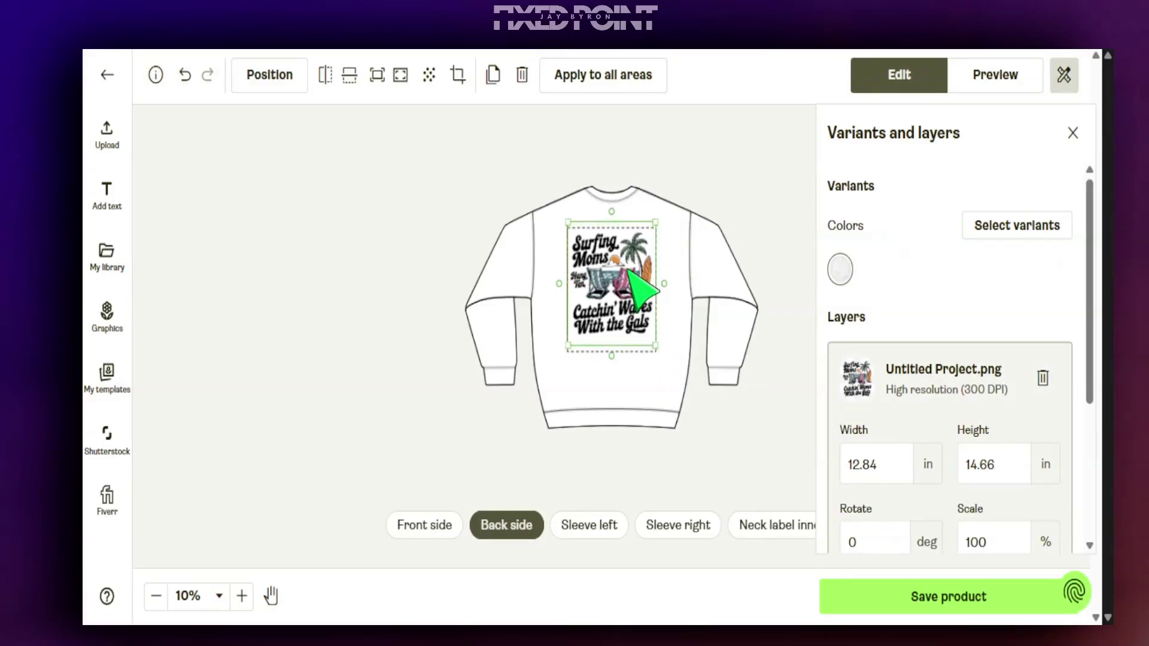
left_click(738, 209)
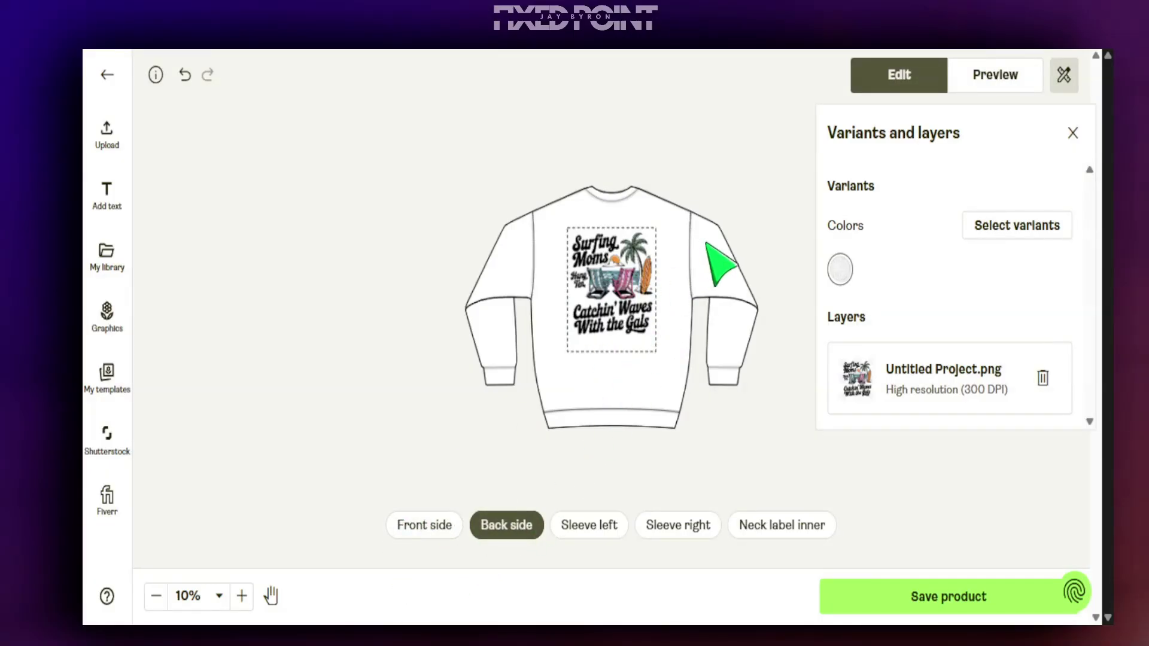
- Preview the sweatshirt with the surfing design printed on its back side
left_click(996, 76)
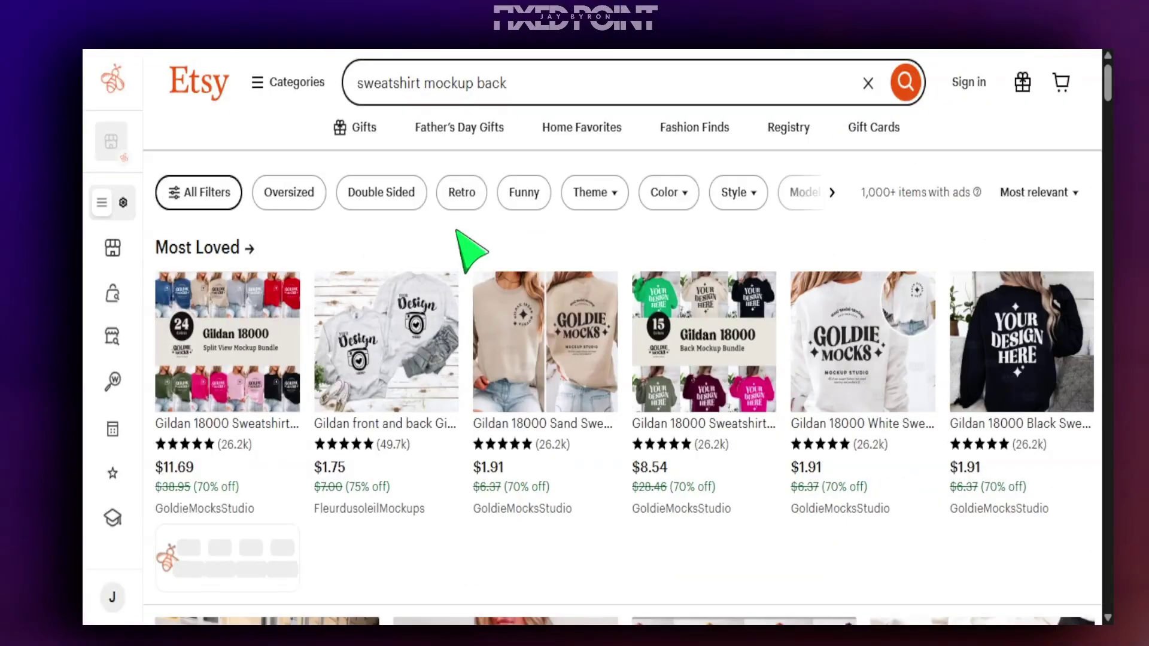
- Browse the Etsy results for "sweatshirt mockup back" and examine the Gildan 18000 listings that show designs on the back
scroll(649, 317, "down", 2)
scroll(649, 317, "down", 5)
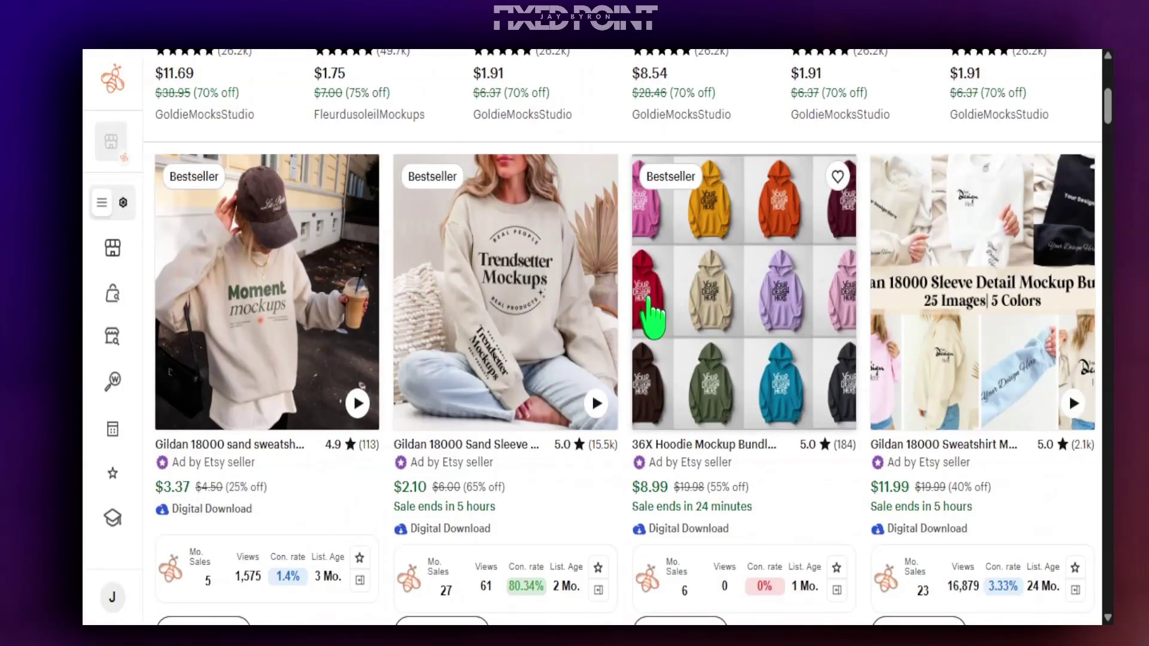
scroll(639, 320, "up", 6)
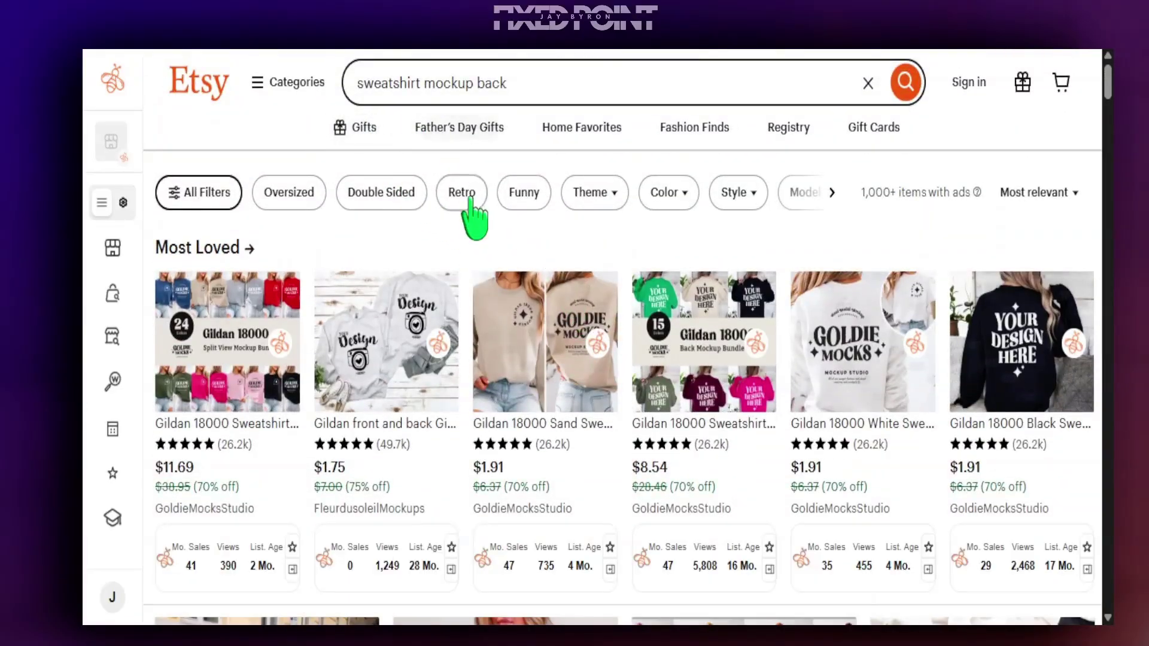
scroll(492, 309, "down", 10)
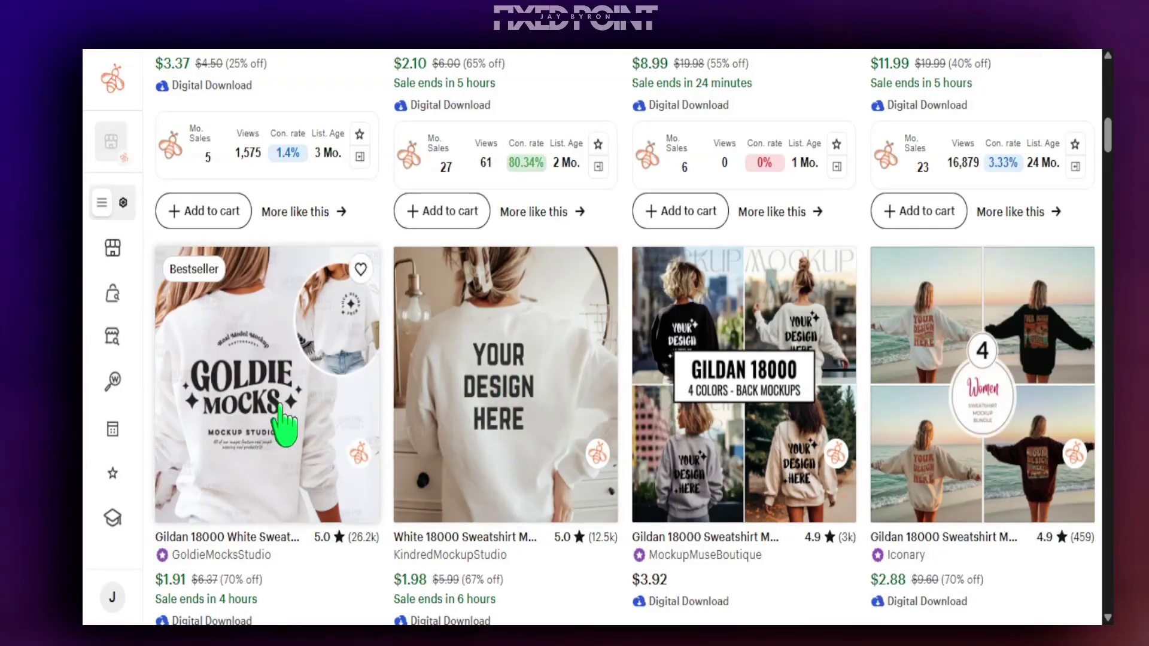
scroll(946, 341, "down", 3)
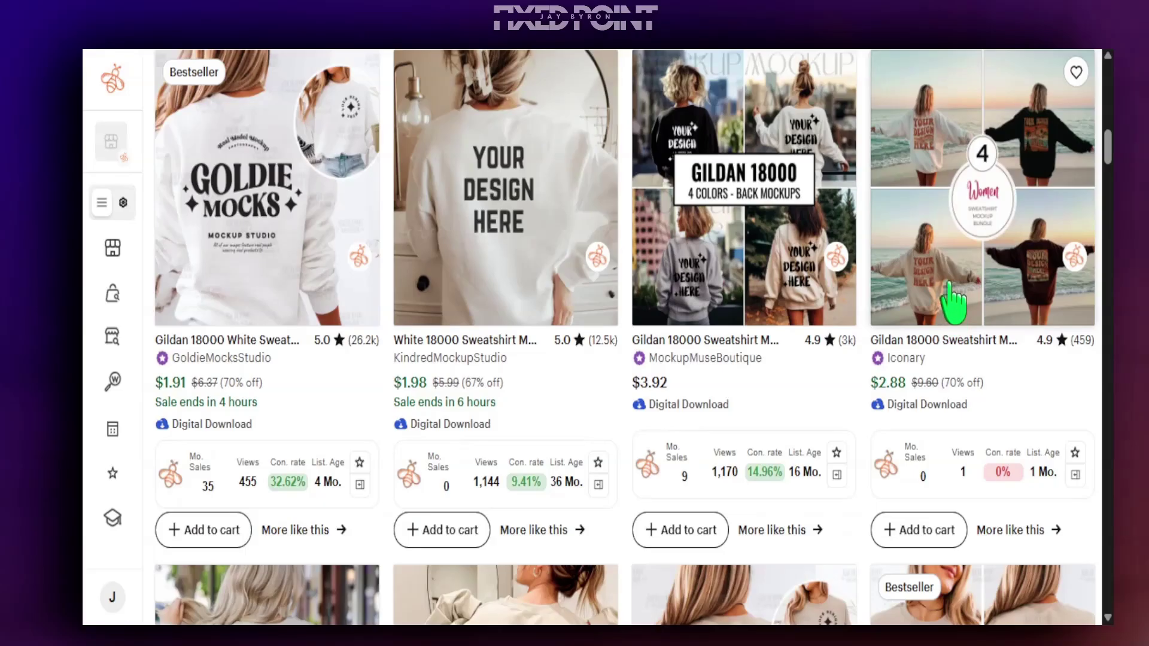
scroll(951, 335, "up", 2)
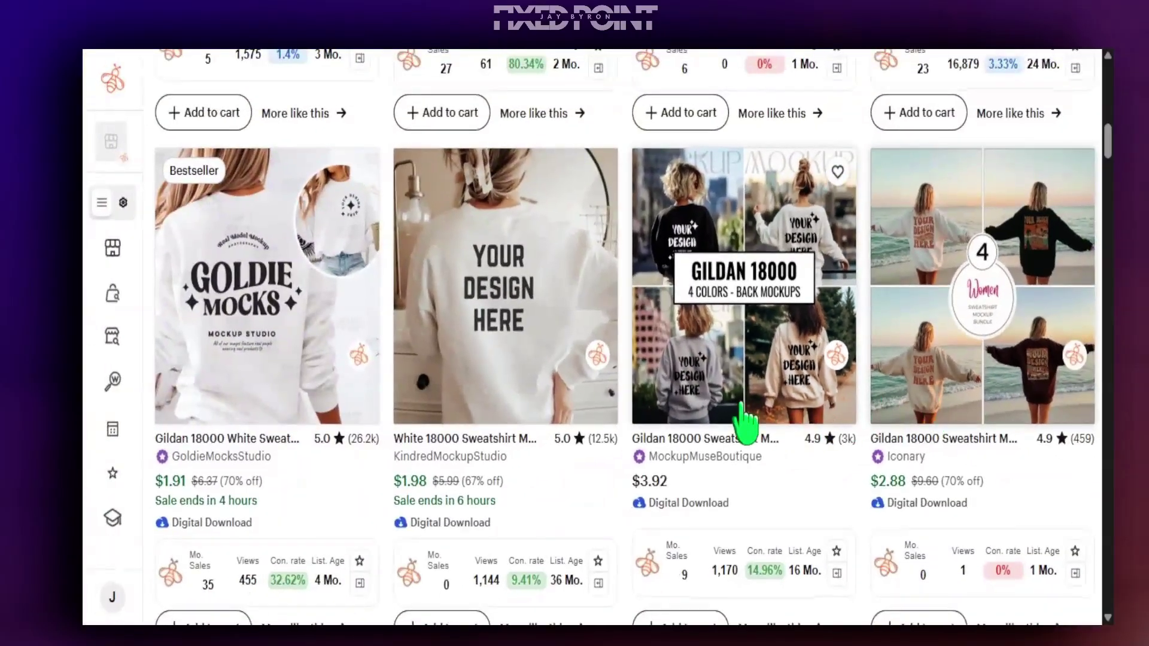
scroll(744, 419, "down", 6)
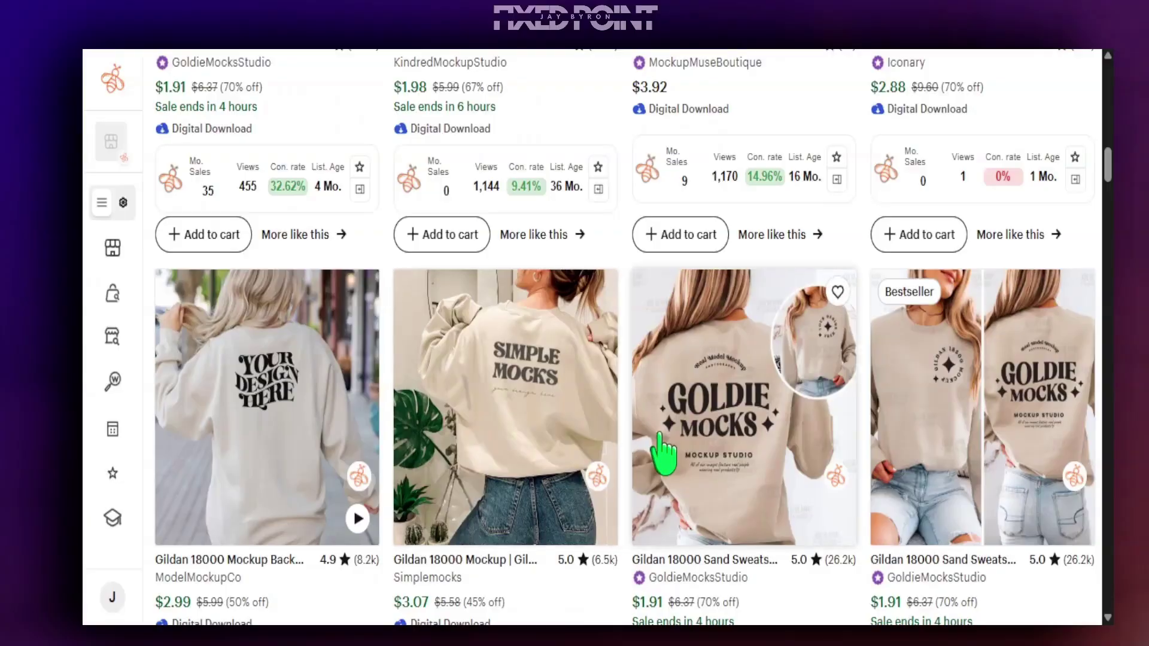